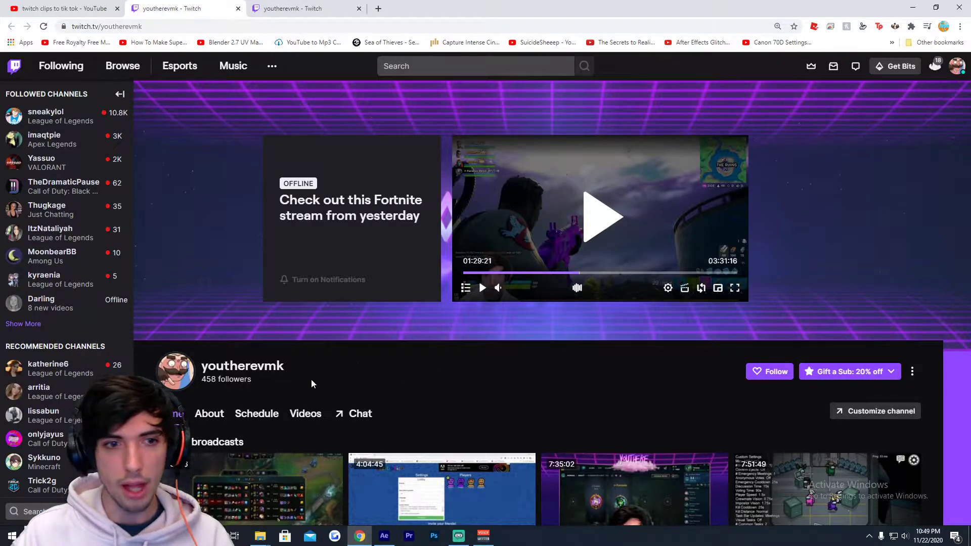
Play and pause the Among Us broadcast, then create a clip from that moment.
click(308, 8)
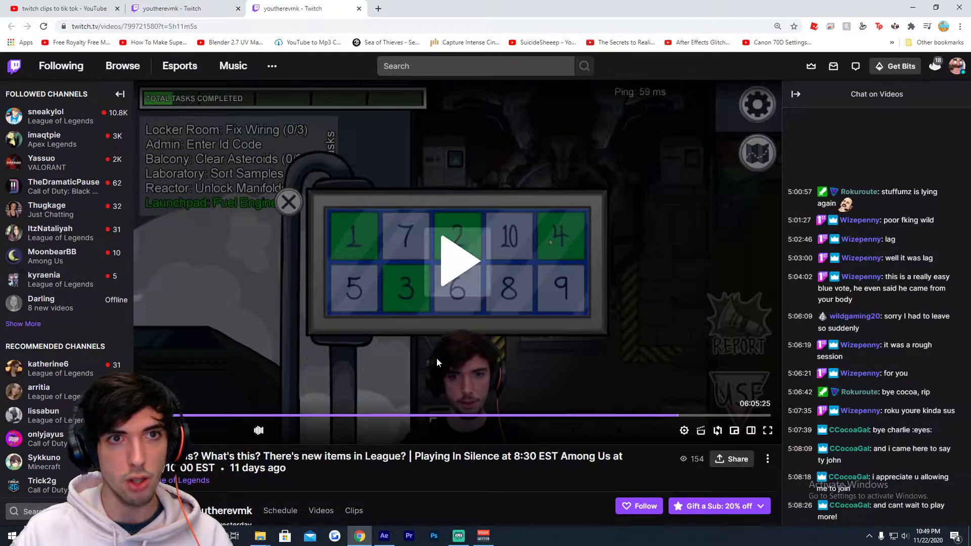
click(481, 307)
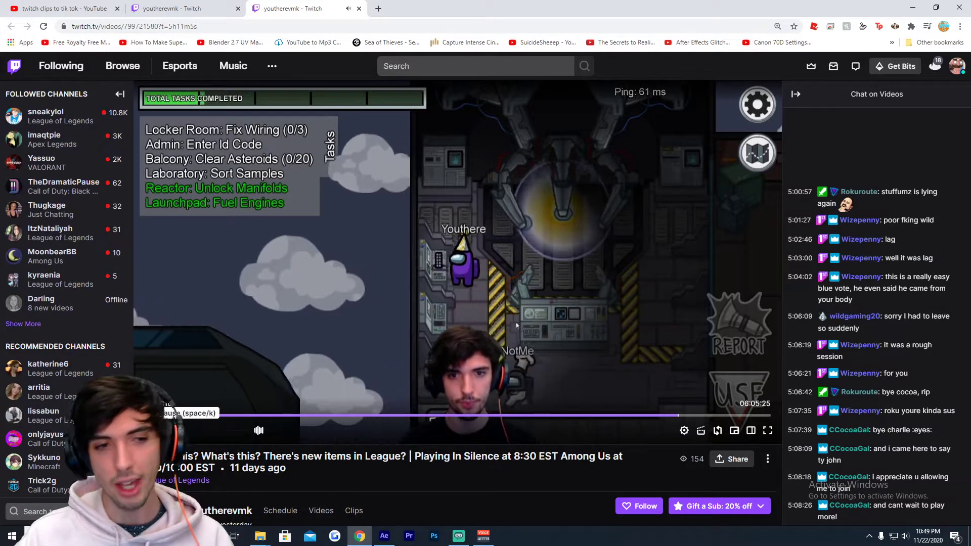
click(147, 430)
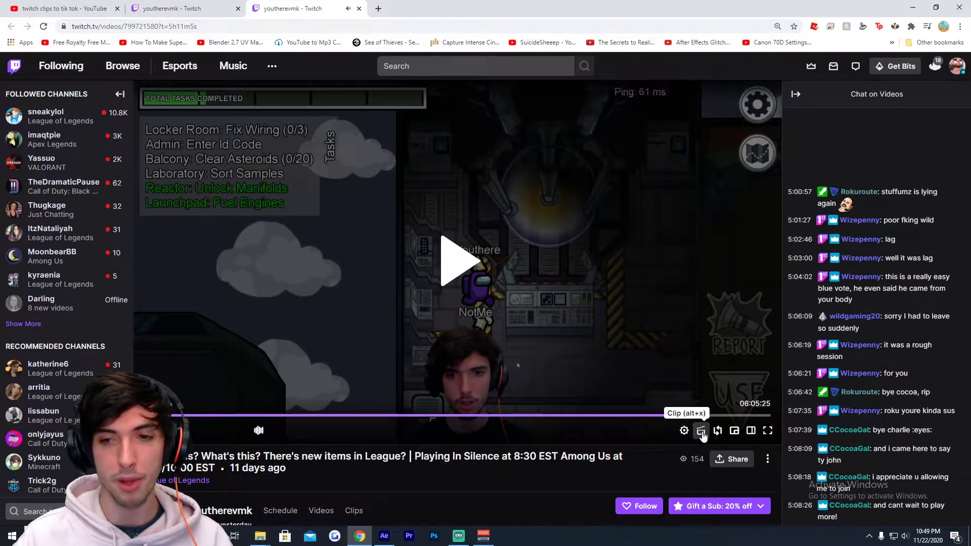
click(701, 430)
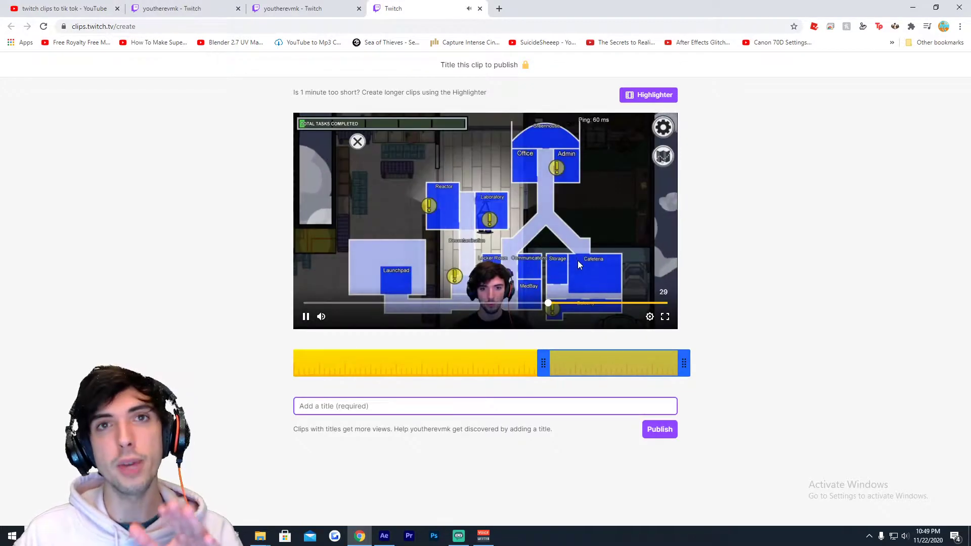
Mute the preview and trim the clip to run from 01:18 to 01:30.
click(322, 317)
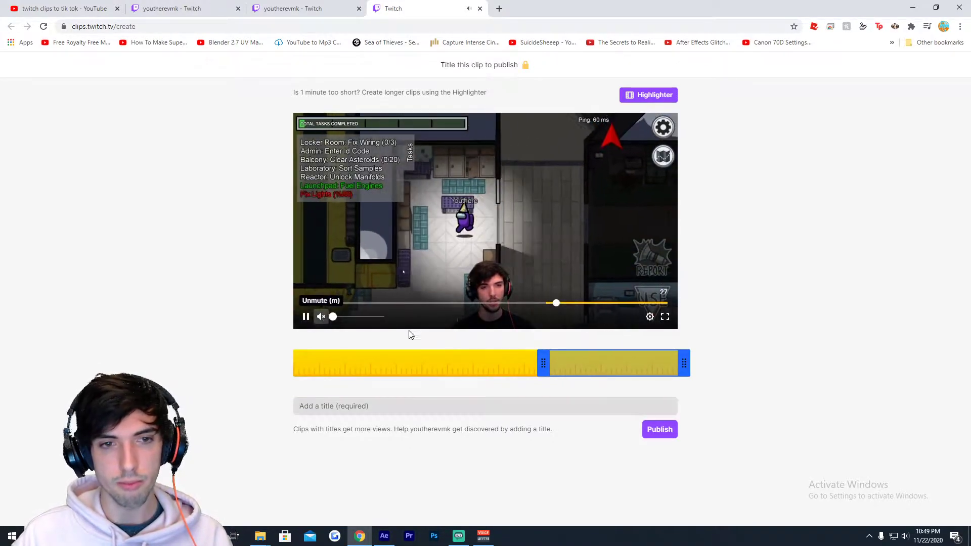
drag(543, 358, 616, 363)
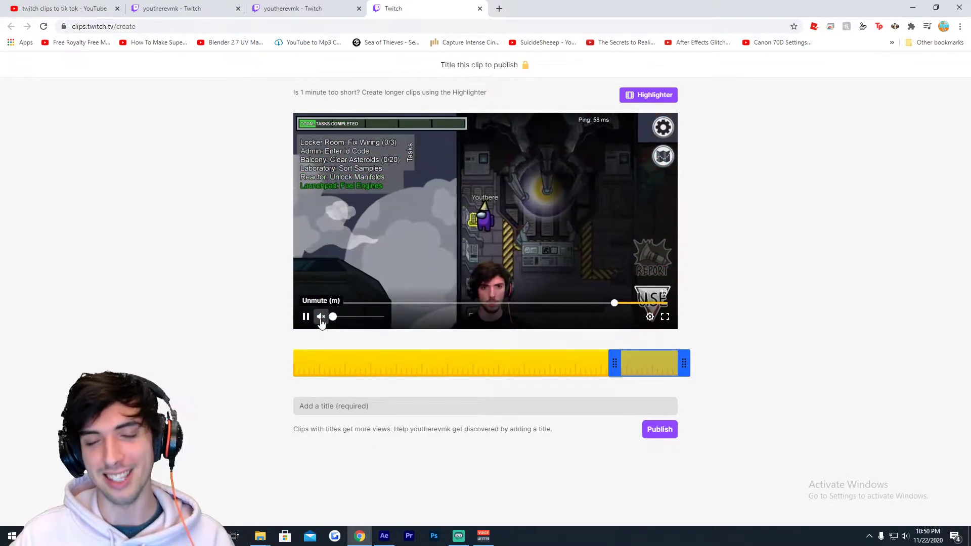
mouse_move(615, 359)
mouse_down()
mouse_move(586, 359)
mouse_move(618, 357)
mouse_up()
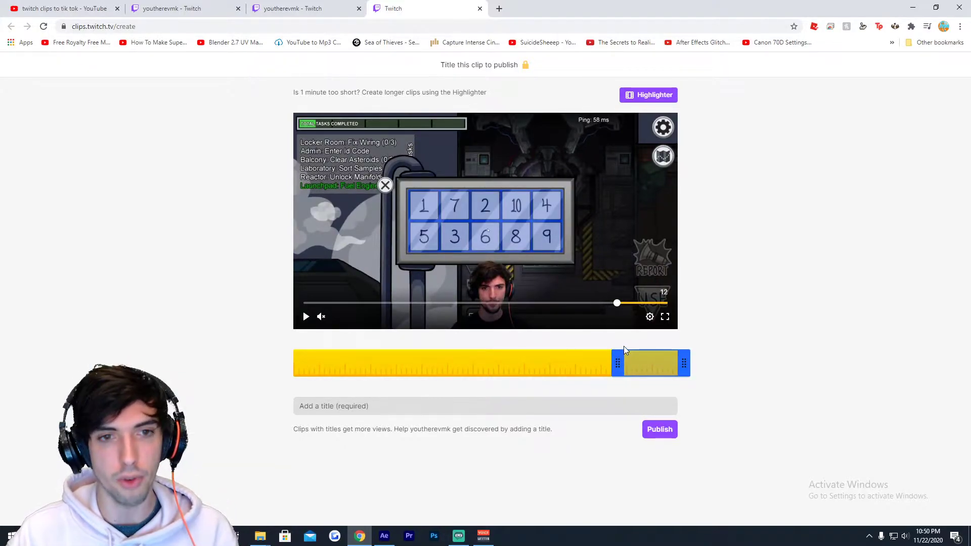
mouse_move(618, 361)
mouse_down()
mouse_move(603, 362)
mouse_move(623, 363)
mouse_up()
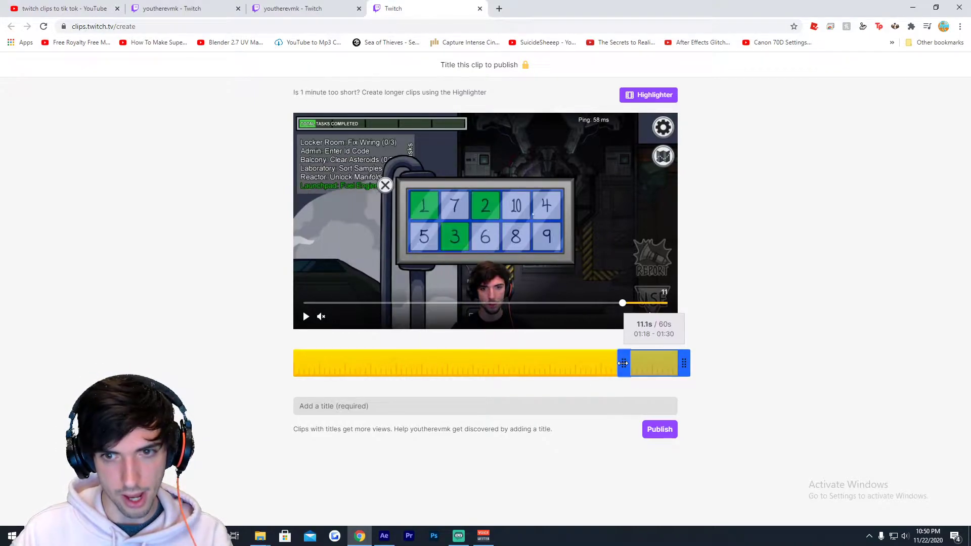
Title the clip 'singing'.
click(581, 408)
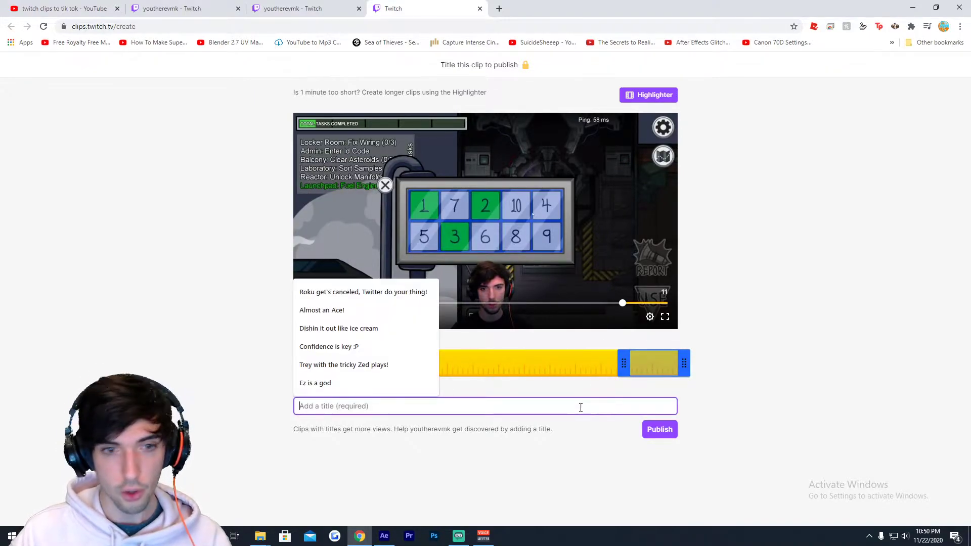
text(w)
key(BackSpace)
text(singing)
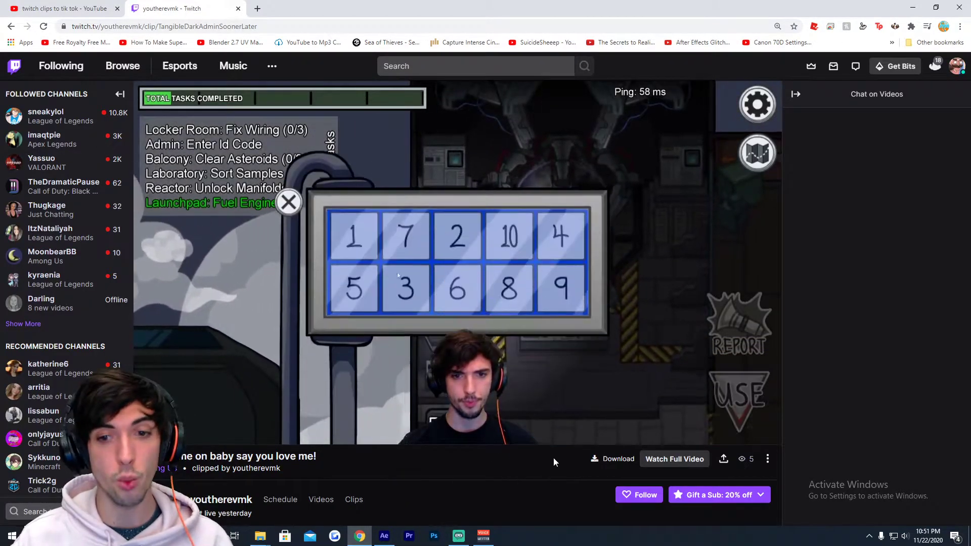
Download the singing clip and switch to File Explorer.
click(613, 465)
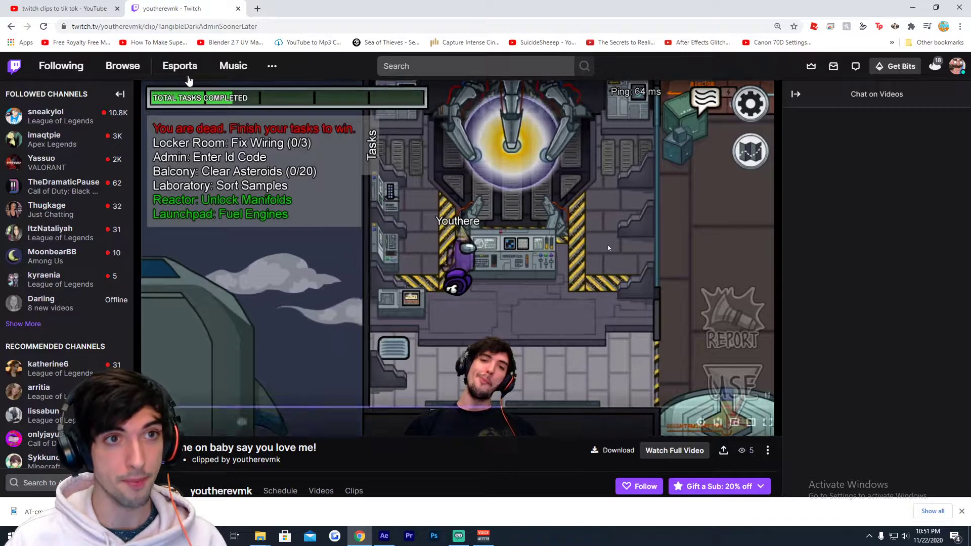
key(alt+Tab)
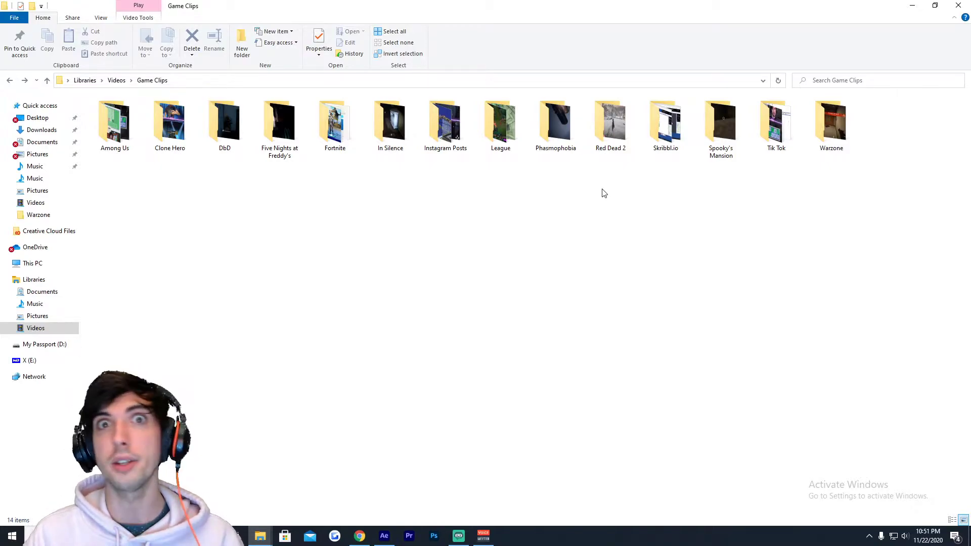
Look through the Among Us and Warzone folders, then open Game Clips' Tik Tok folder.
double_click(114, 124)
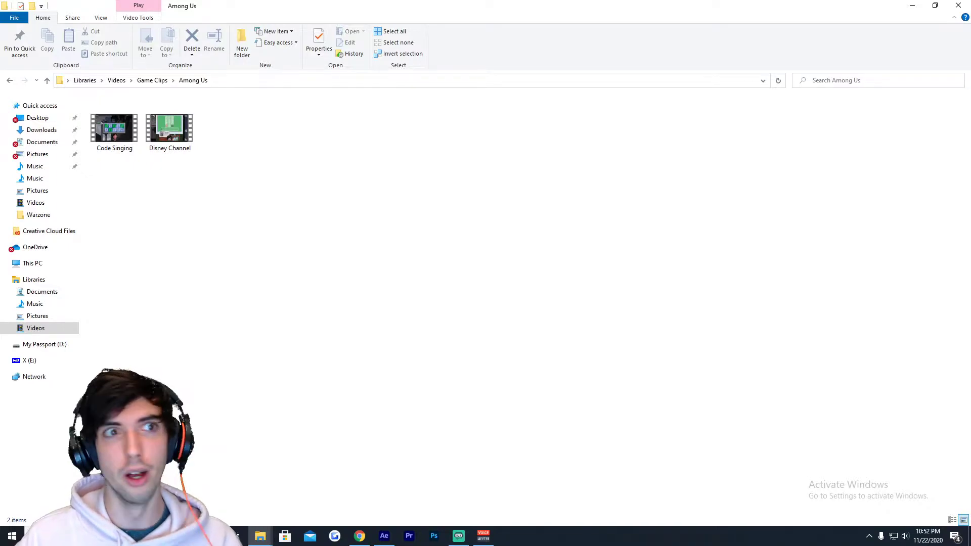
click(10, 79)
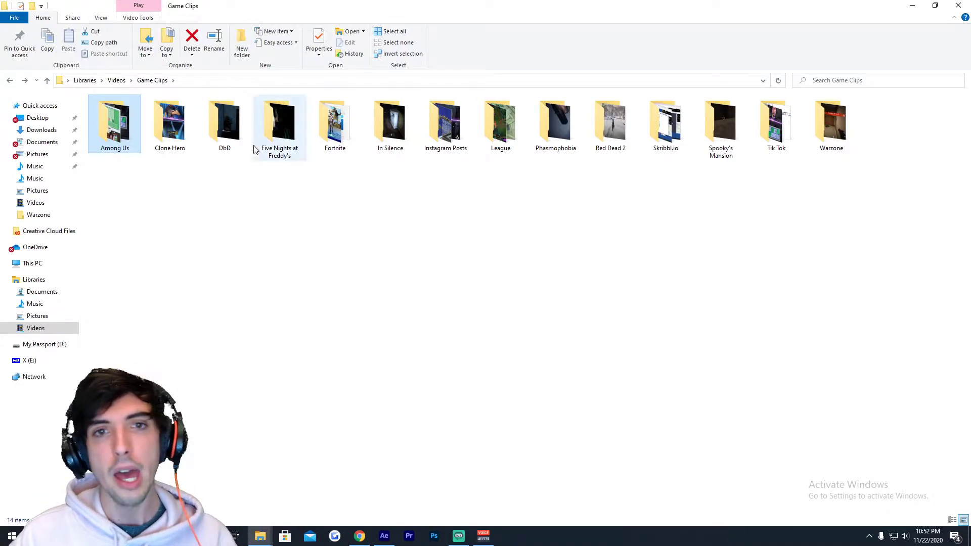
mouse_move(262, 535)
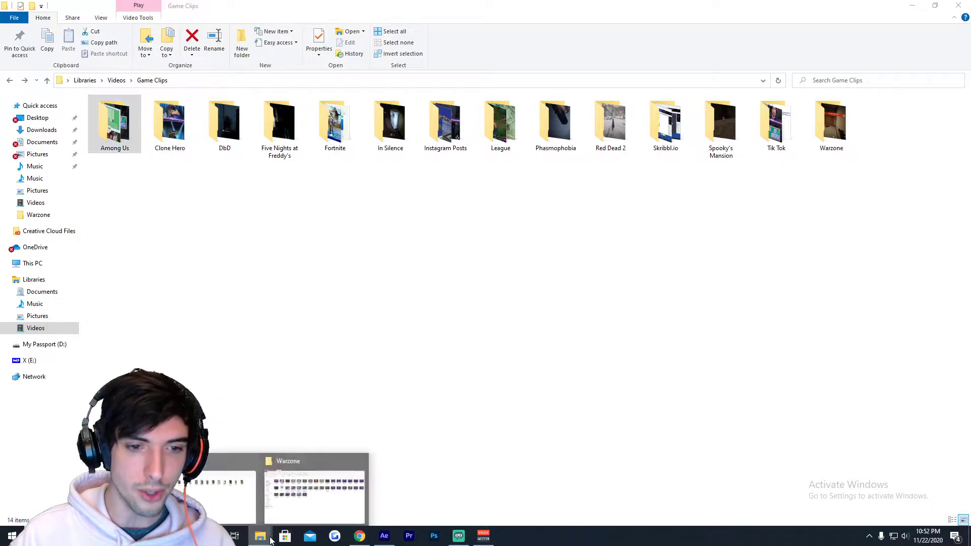
click(295, 493)
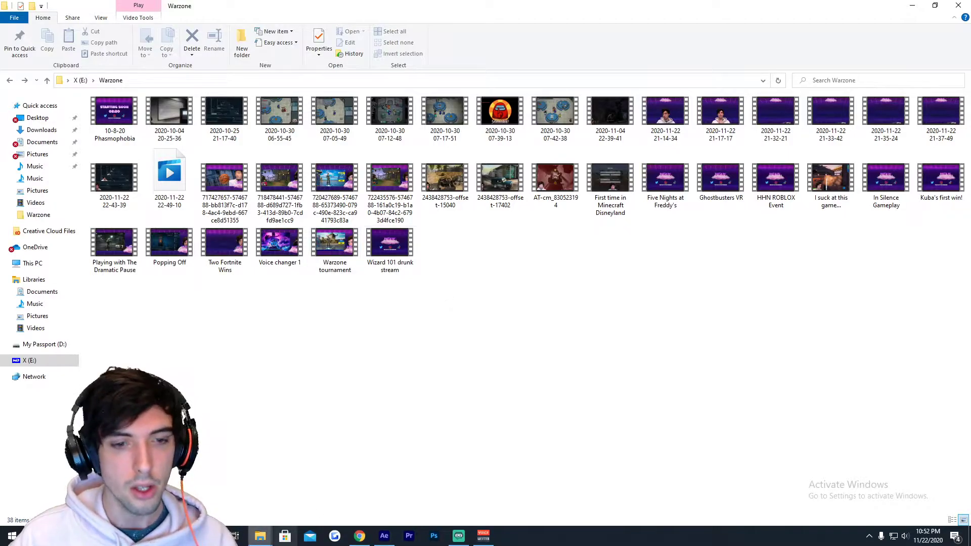
mouse_move(260, 535)
click(254, 495)
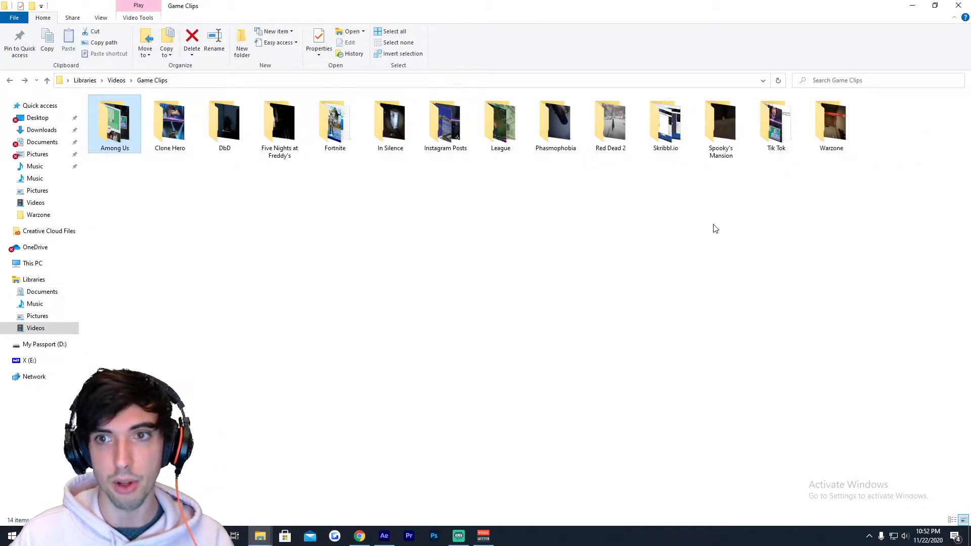
double_click(775, 134)
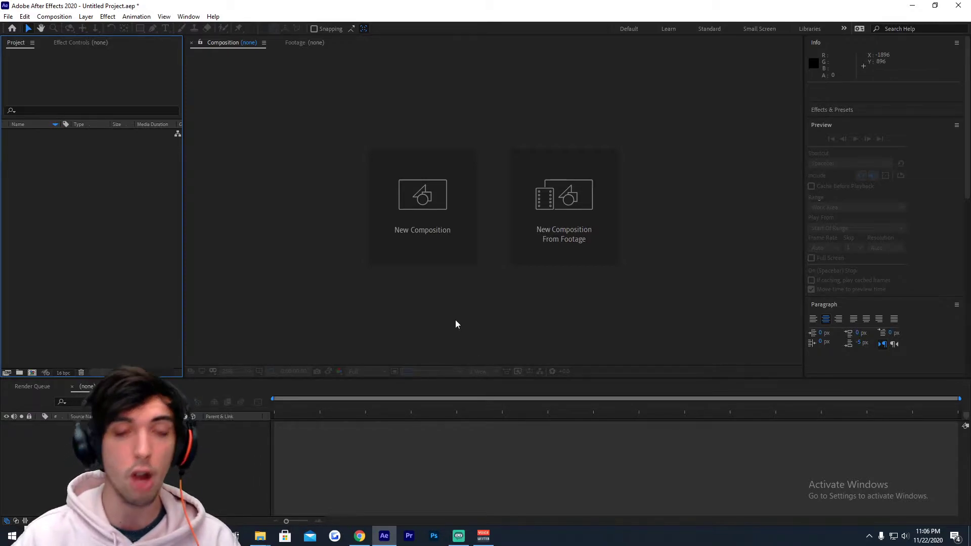
Create Comp 1 at 1080×1920, 60 fps, with a 0:00:30:00 duration.
click(432, 226)
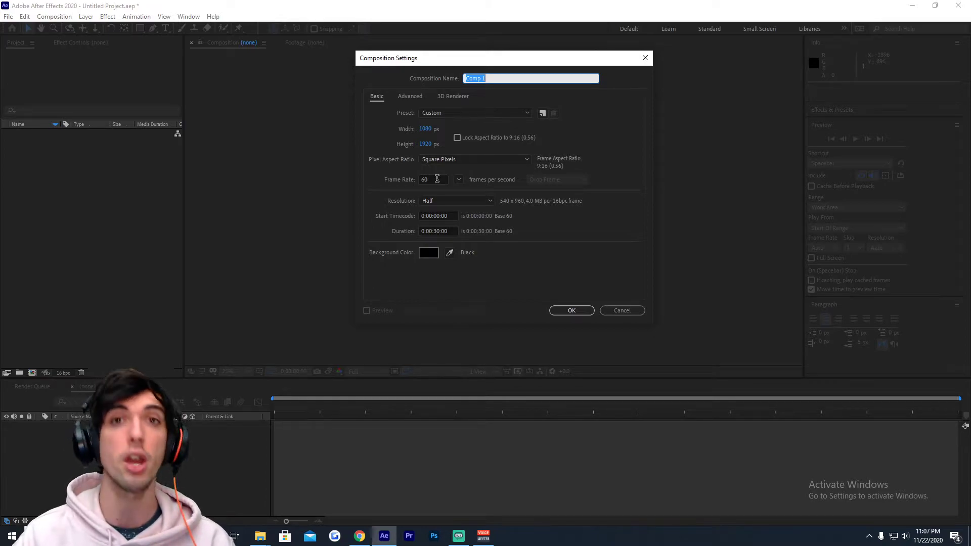
click(437, 231)
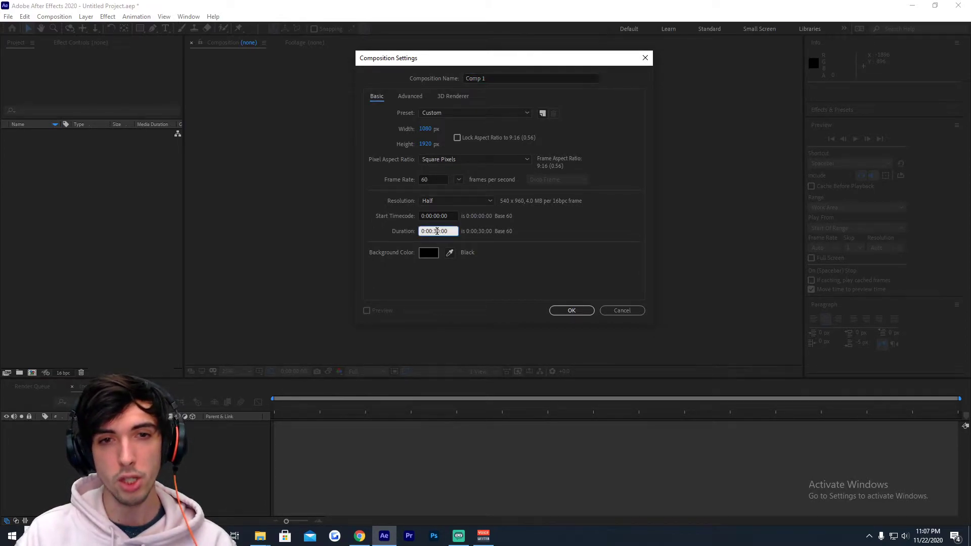
click(577, 312)
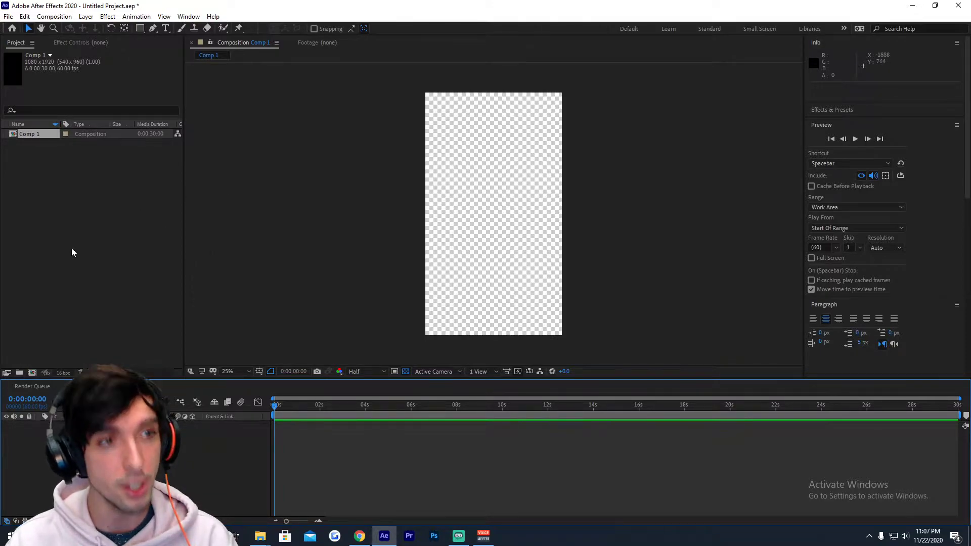
Import Scared Mike Myers.mp4 from the Game Clips › DbD folder into the project.
right_click(72, 185)
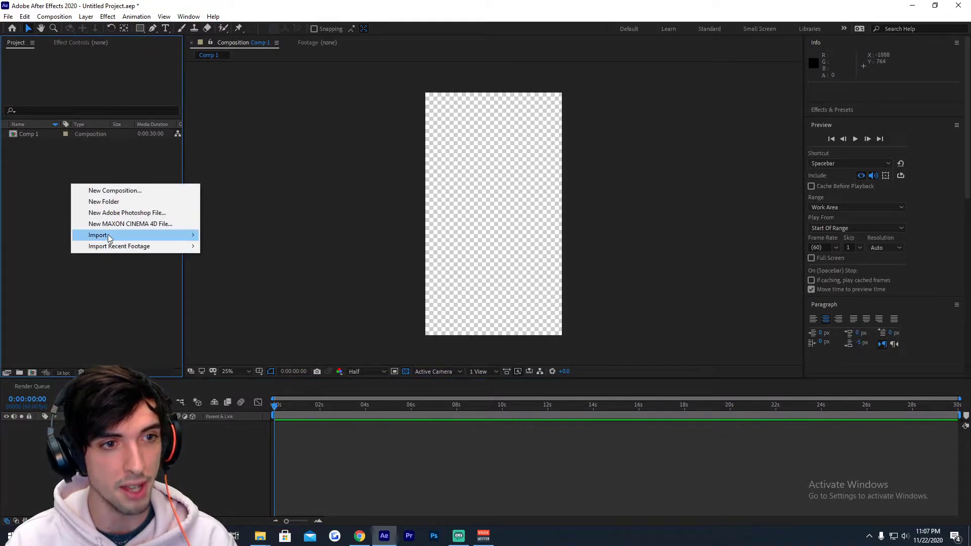
mouse_move(109, 238)
click(218, 236)
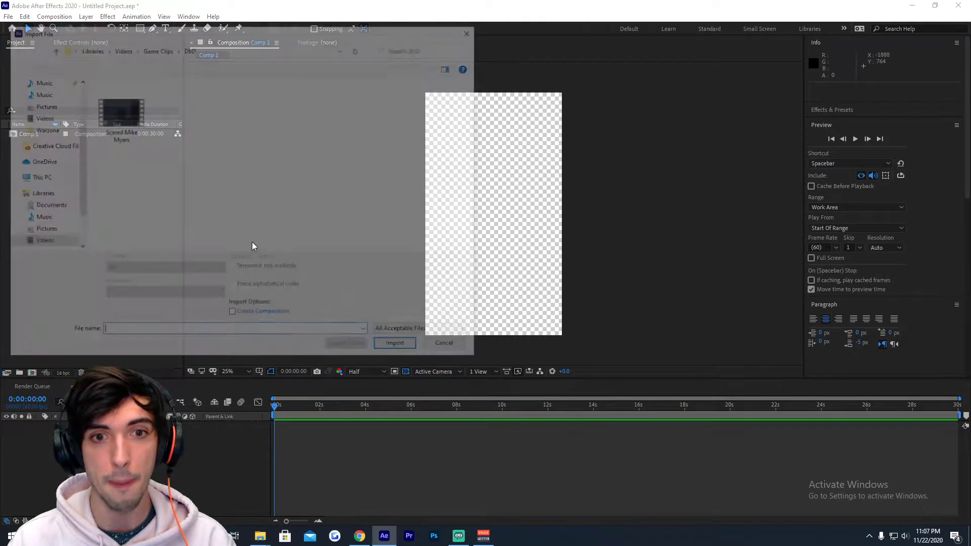
click(156, 50)
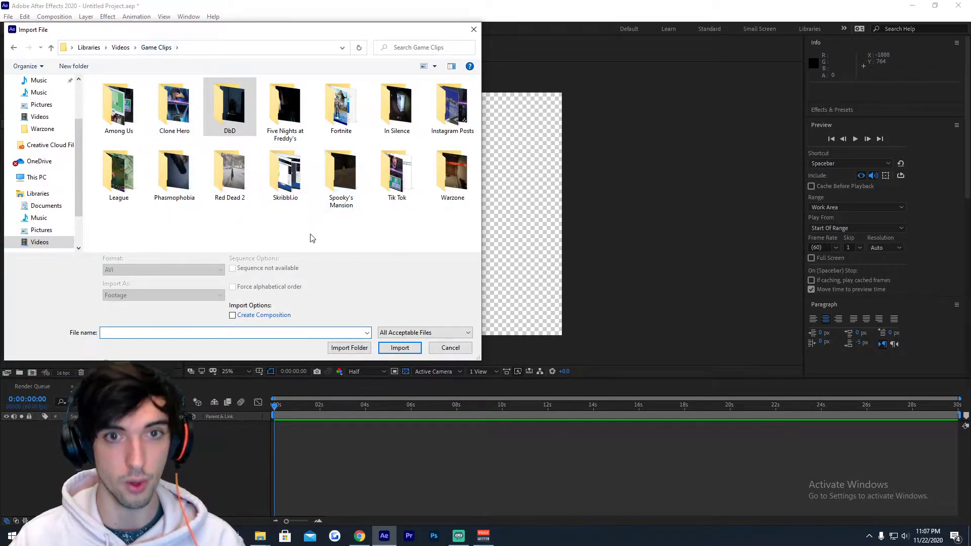
double_click(238, 122)
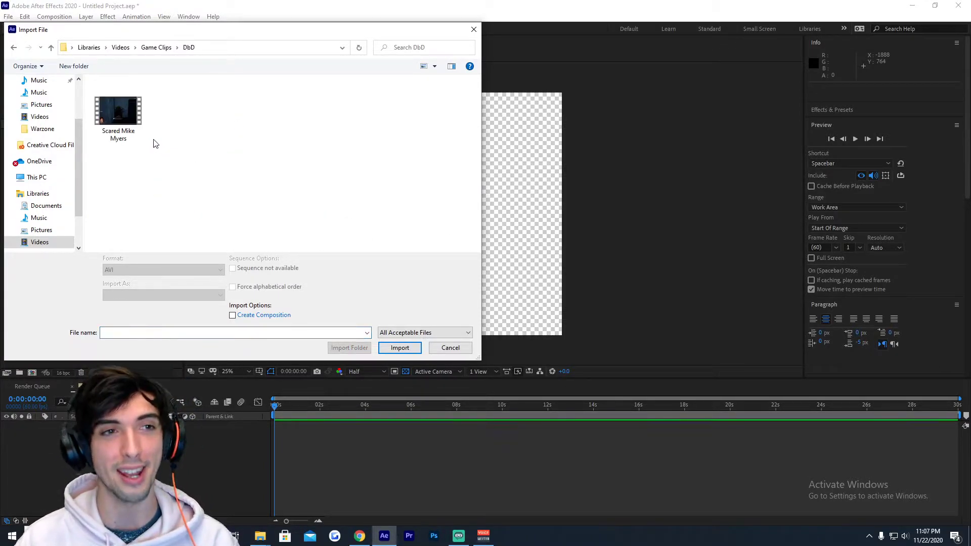
click(128, 126)
click(399, 352)
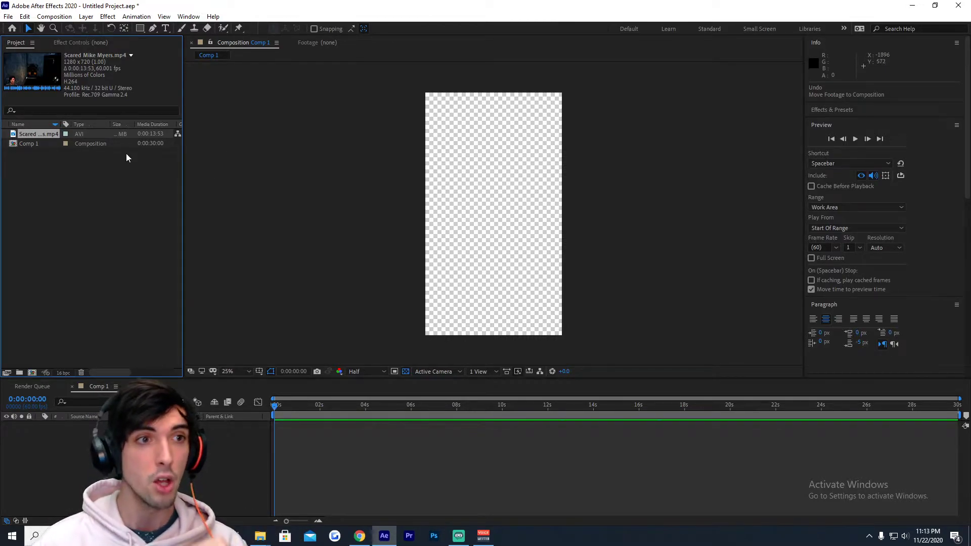
Enter a frame rate of 30 in Comp 1's Composition Settings and confirm.
click(34, 144)
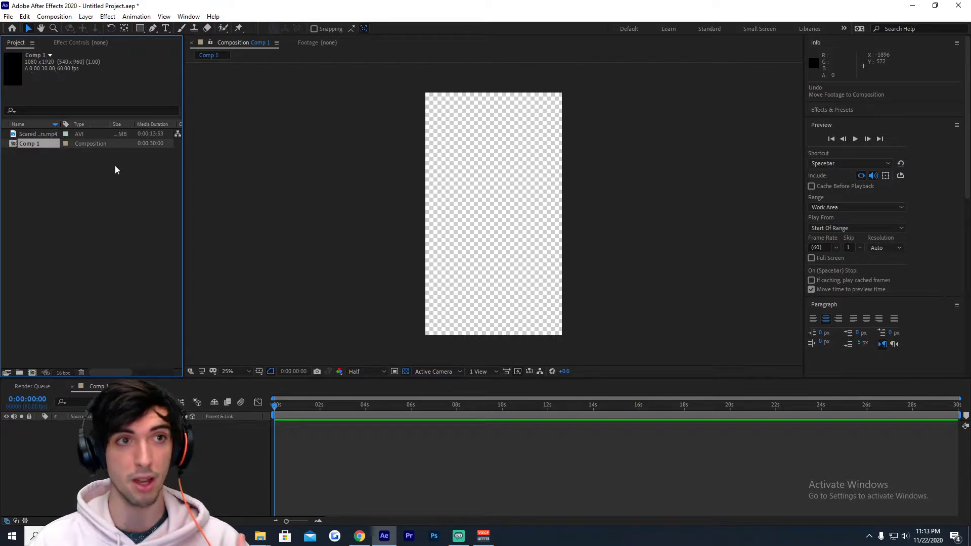
click(54, 18)
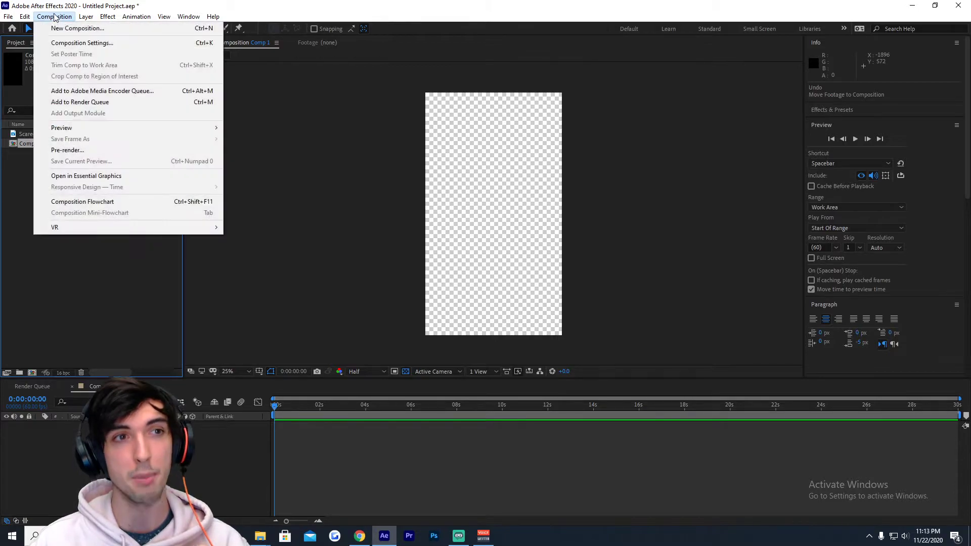
click(63, 43)
key(Tab)
key(Tab)
key(Tab)
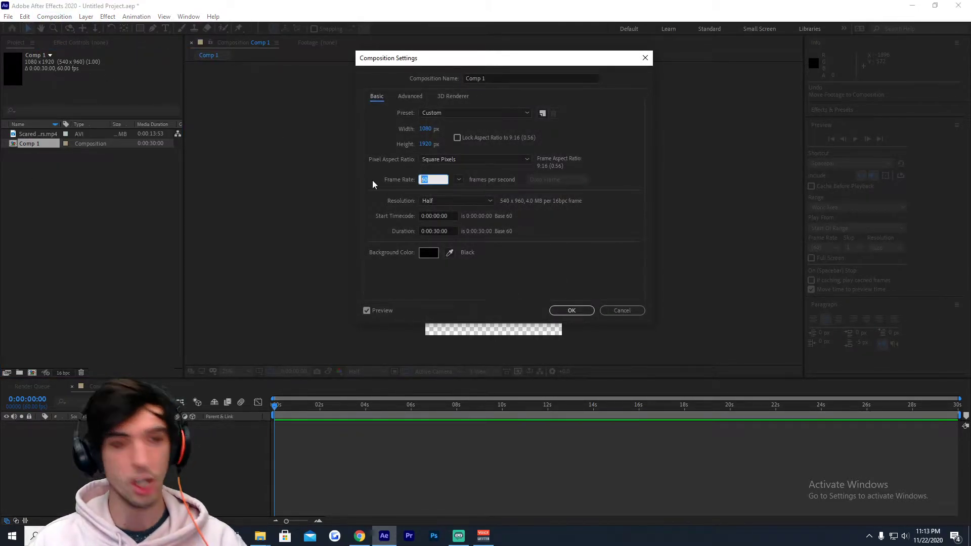
text(30)
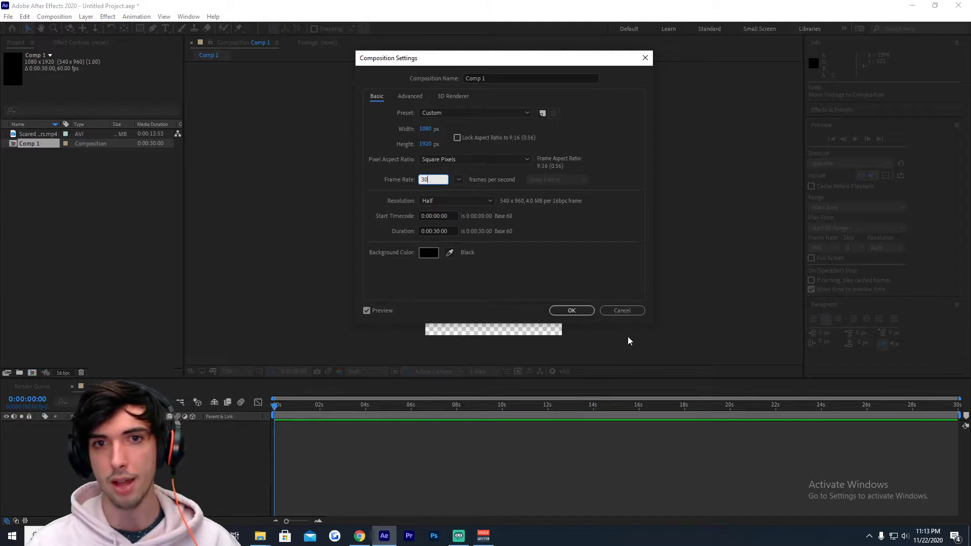
drag(438, 179, 394, 180)
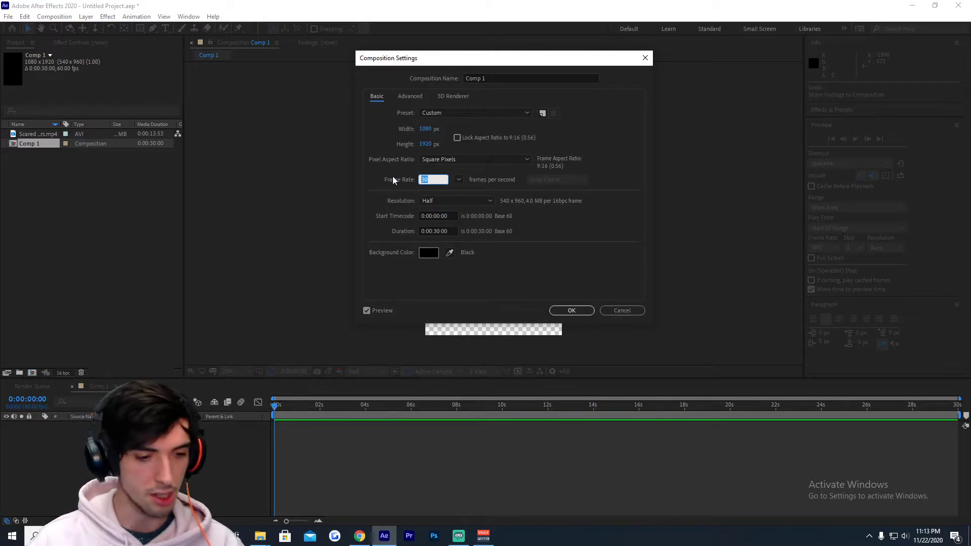
click(571, 310)
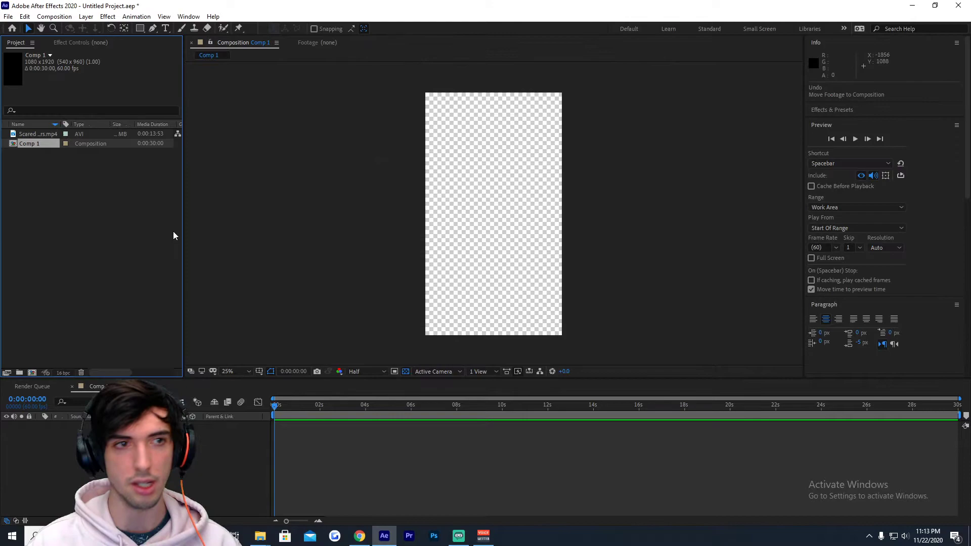
Add Scared Mike Myers.mp4 to Comp 1 and scale it within the frame.
click(37, 135)
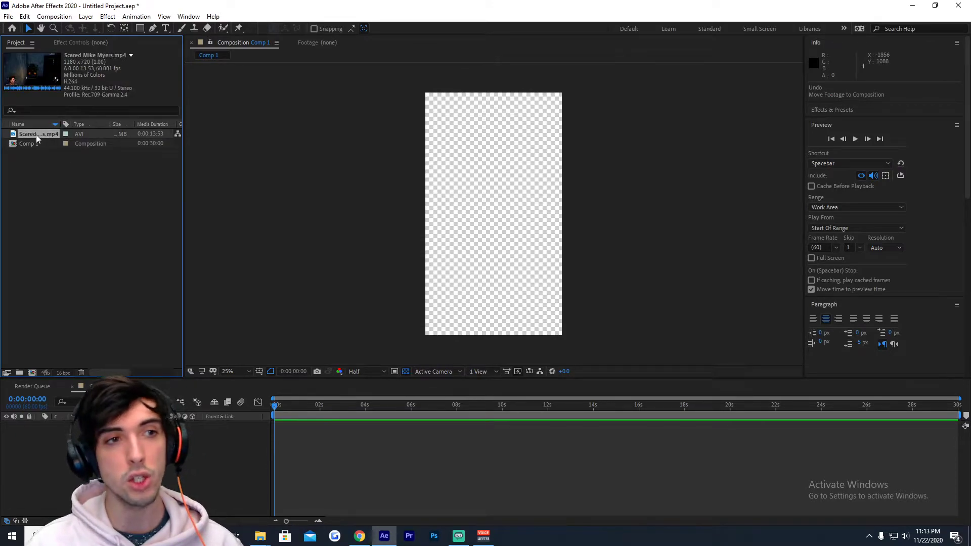
drag(36, 139, 495, 214)
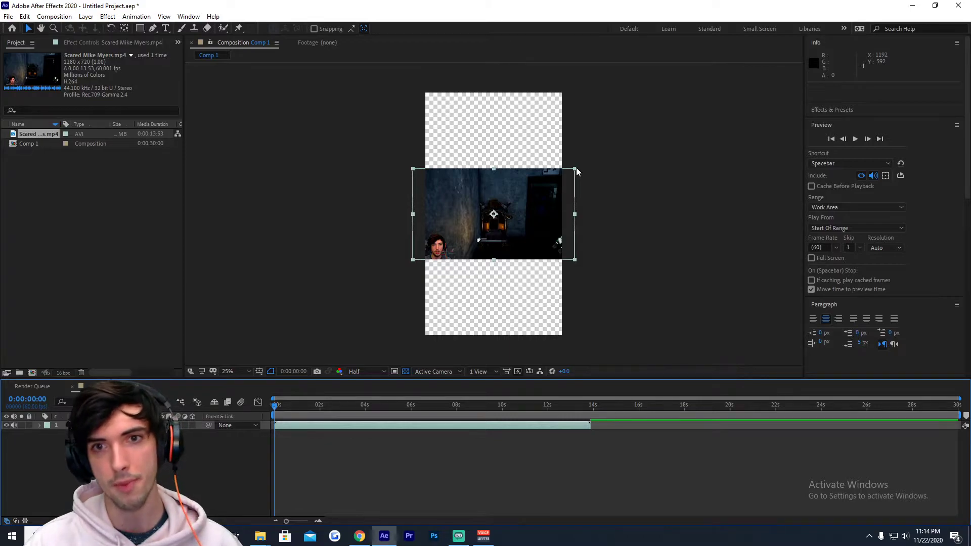
drag(576, 172, 661, 176)
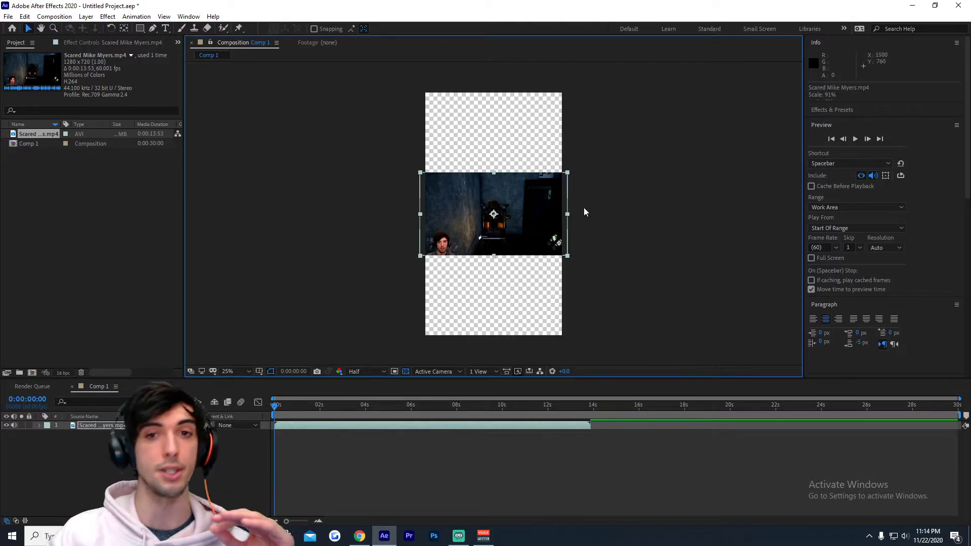
Duplicate the gameplay layer and enlarge the lower copy to about 273% to fill the frame.
click(263, 415)
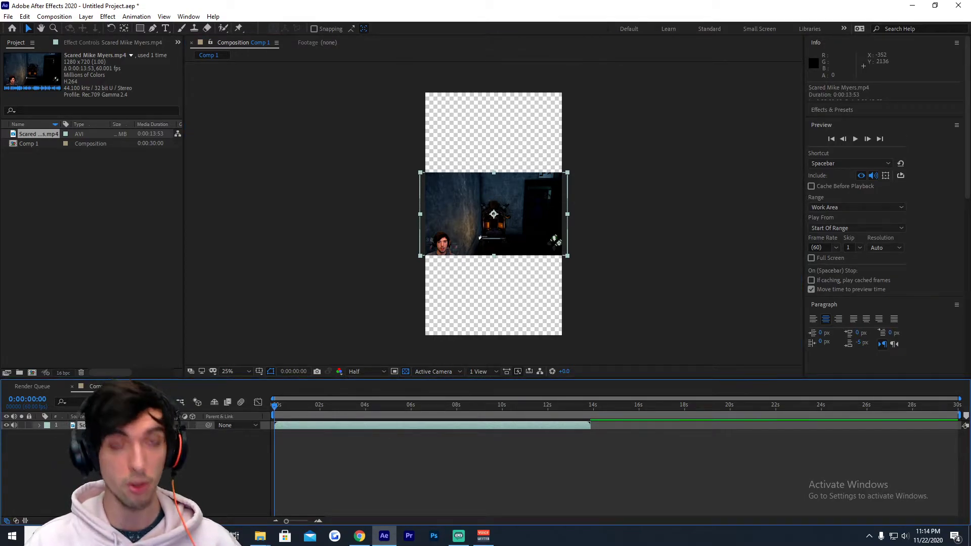
key(ctrl+d)
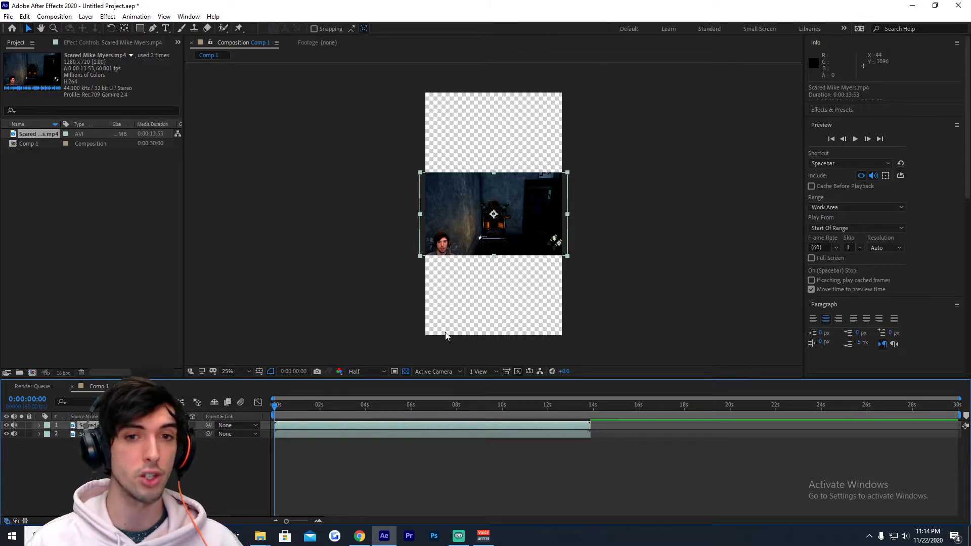
drag(521, 211, 339, 157)
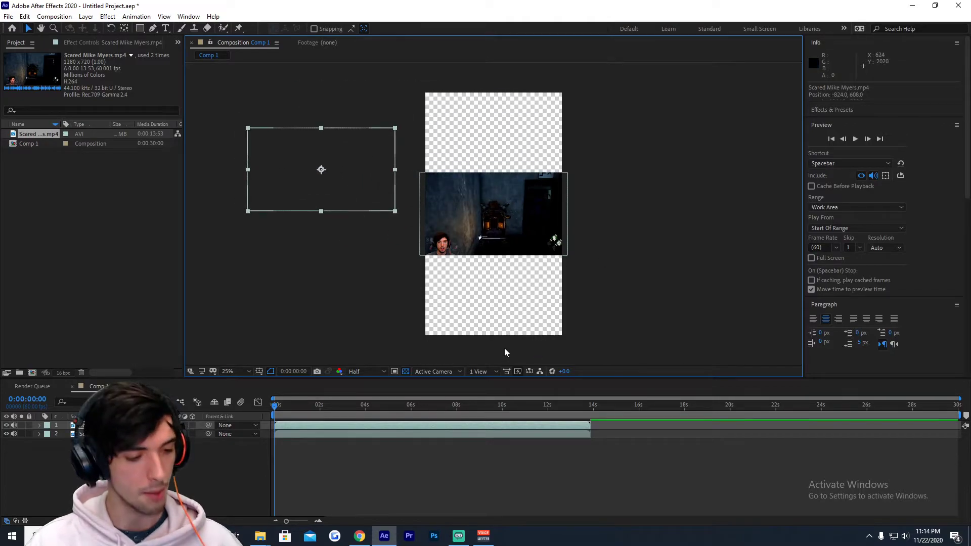
key(ctrl+z)
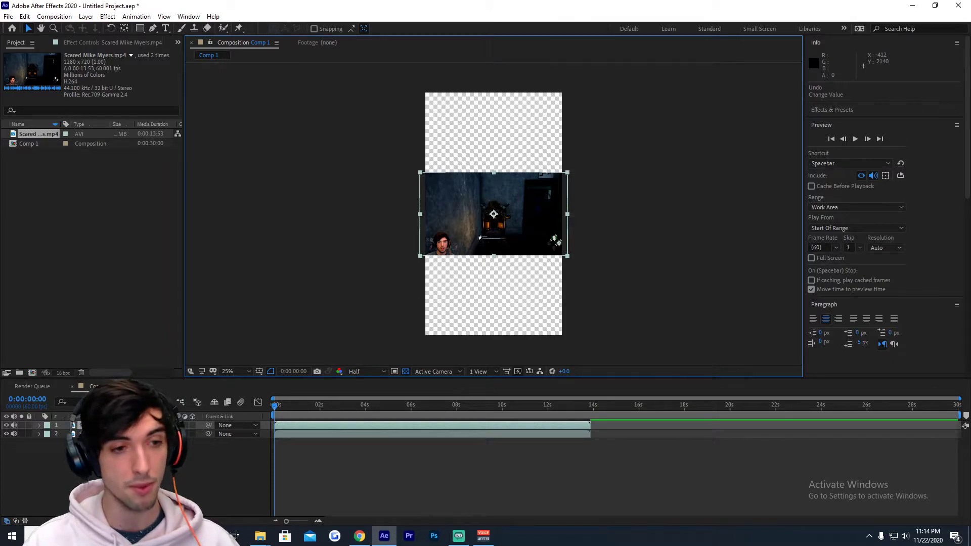
click(283, 434)
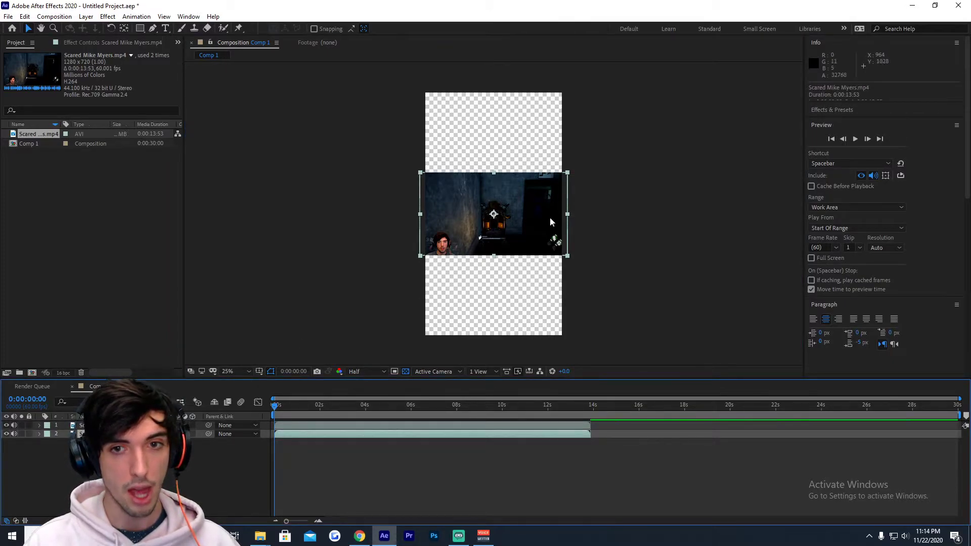
drag(568, 173, 773, 91)
key(F2)
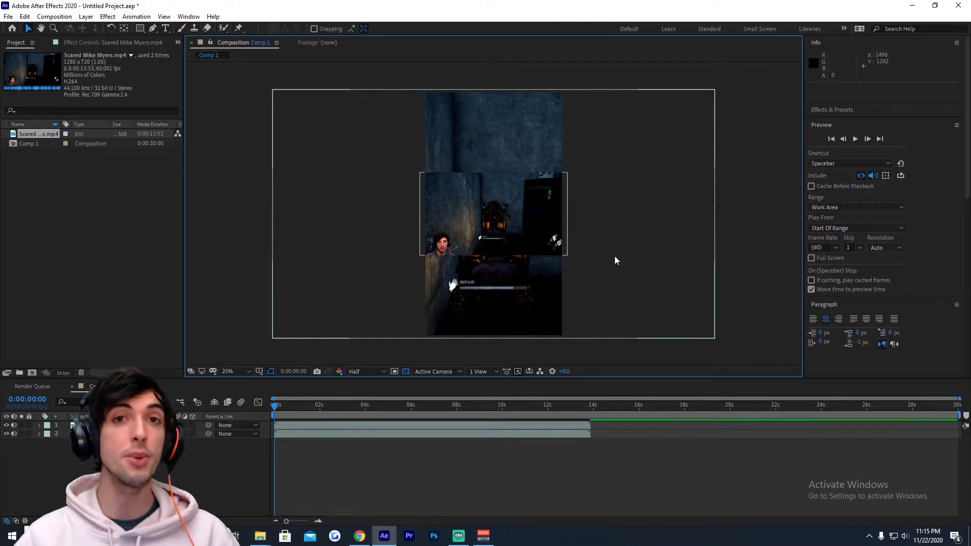
click(116, 434)
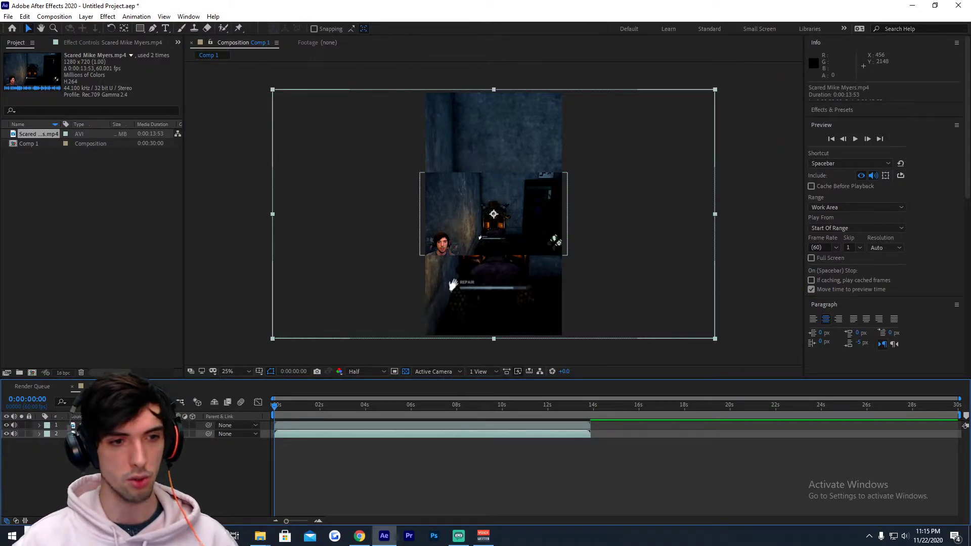
Apply Gaussian Blur to the background copy with Blurriness set to 10.
click(108, 16)
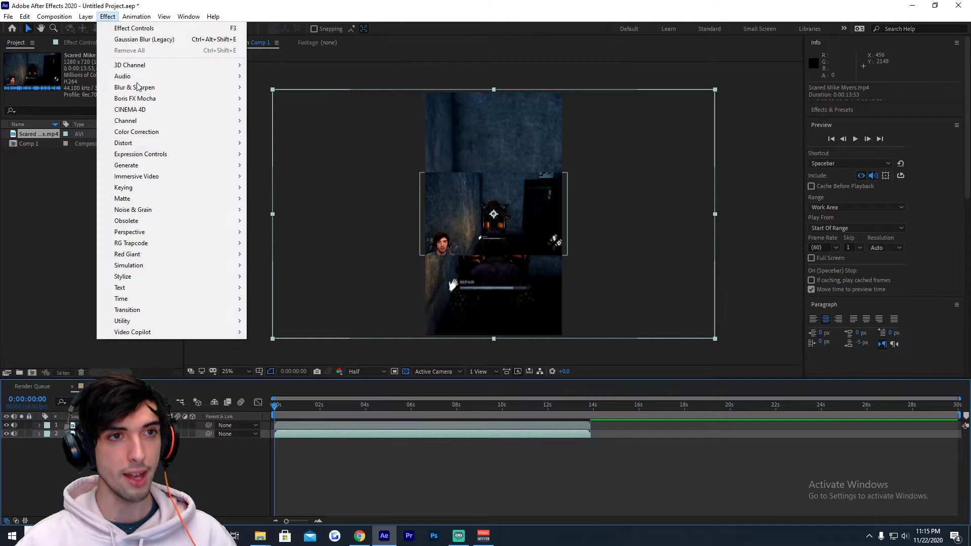
mouse_move(151, 90)
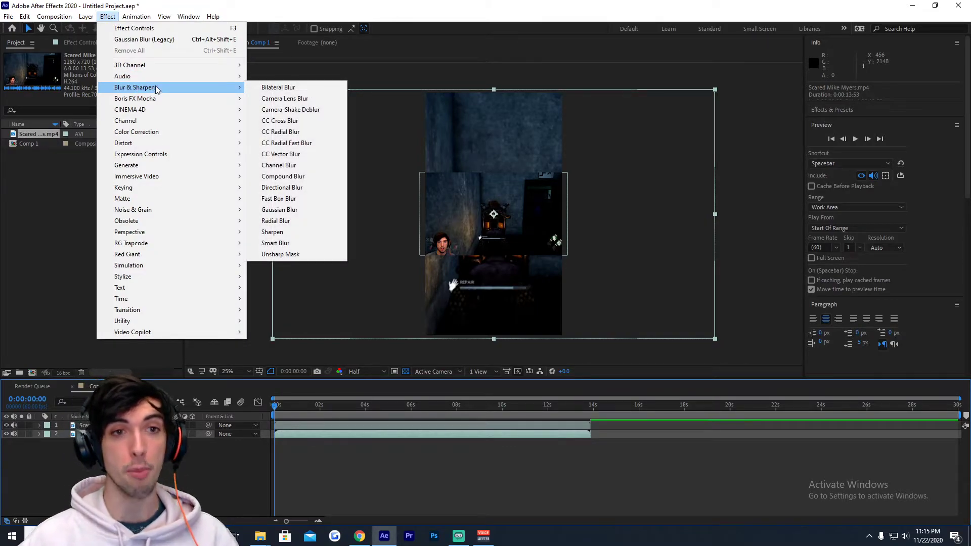
click(301, 211)
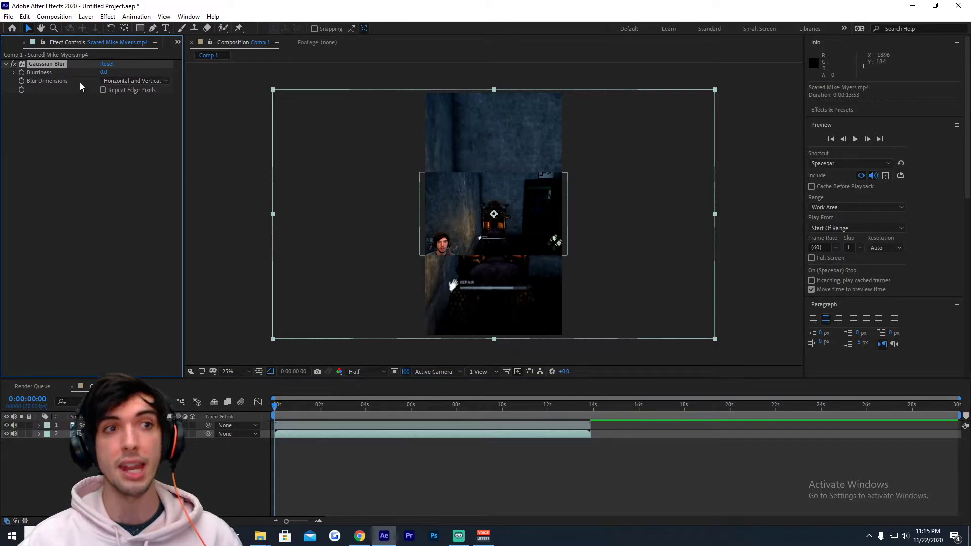
click(105, 73)
click(106, 155)
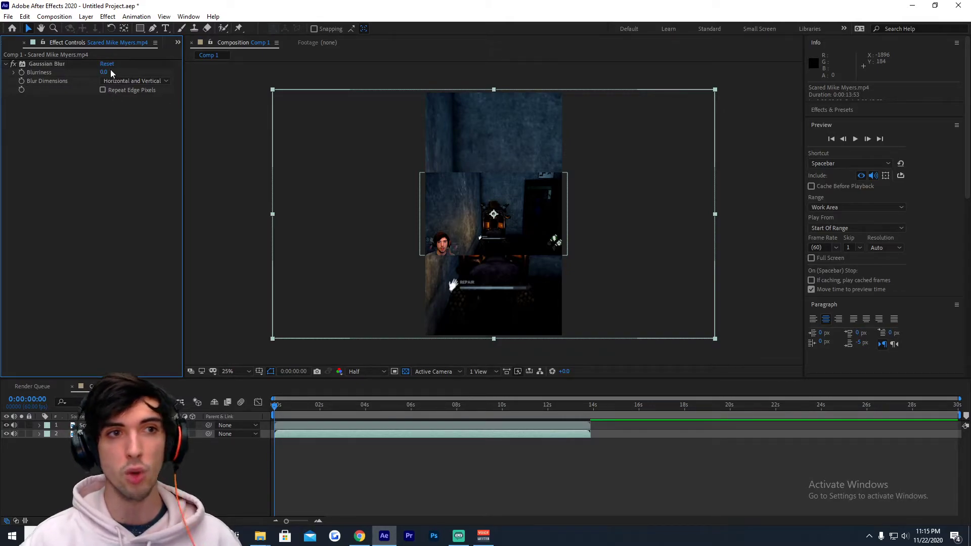
click(104, 73)
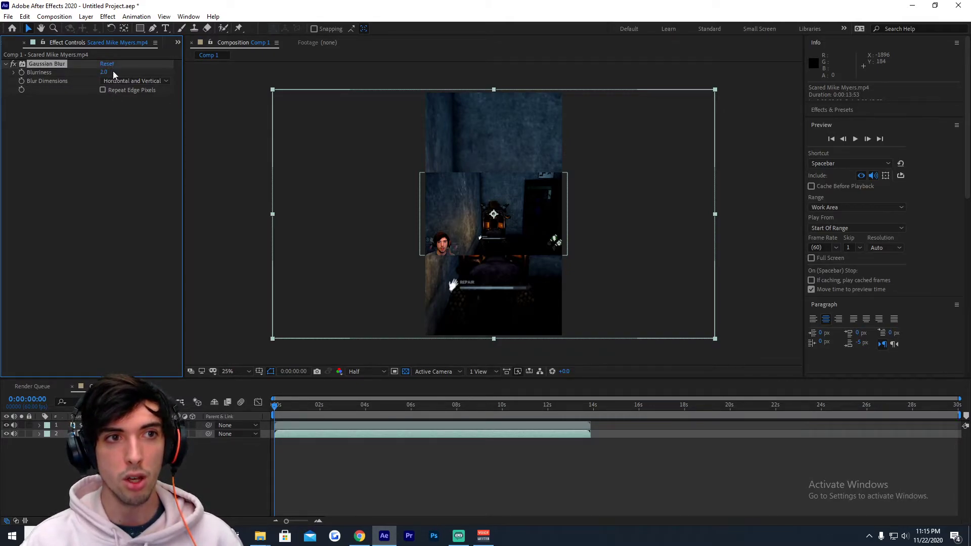
text(10)
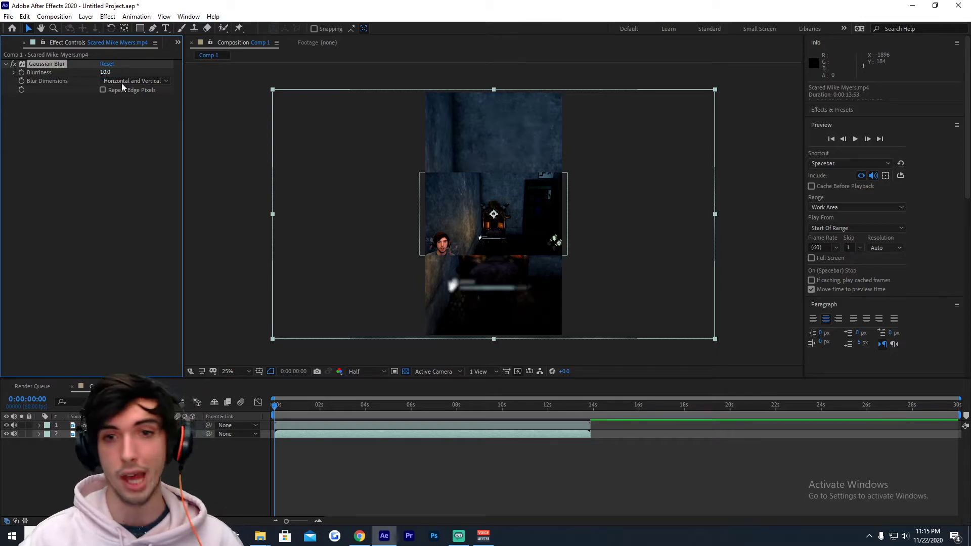
key(Return)
Deselect the layer and pan the composition view to check the blur.
click(755, 303)
scroll(504, 271, up, 1)
drag(533, 290, 505, 185)
key(v)
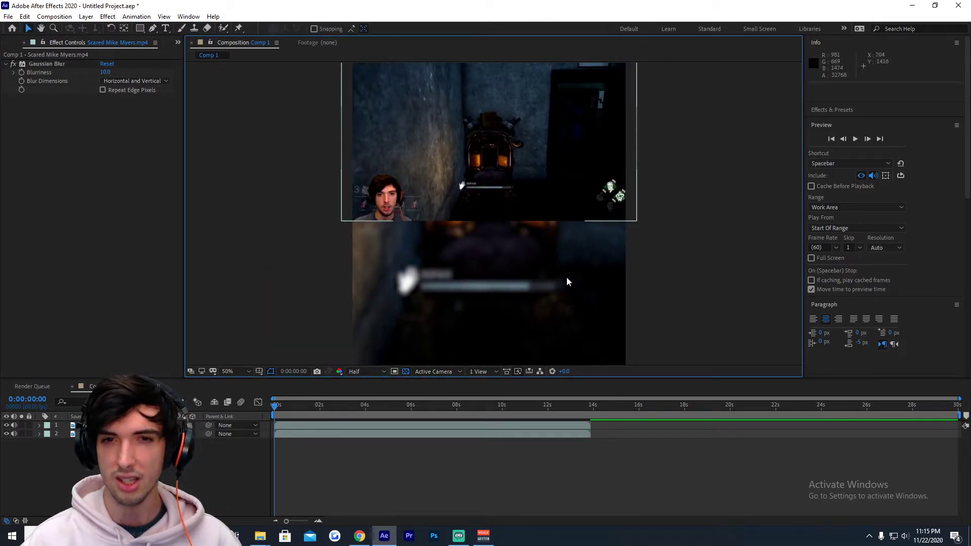
drag(512, 133, 494, 205)
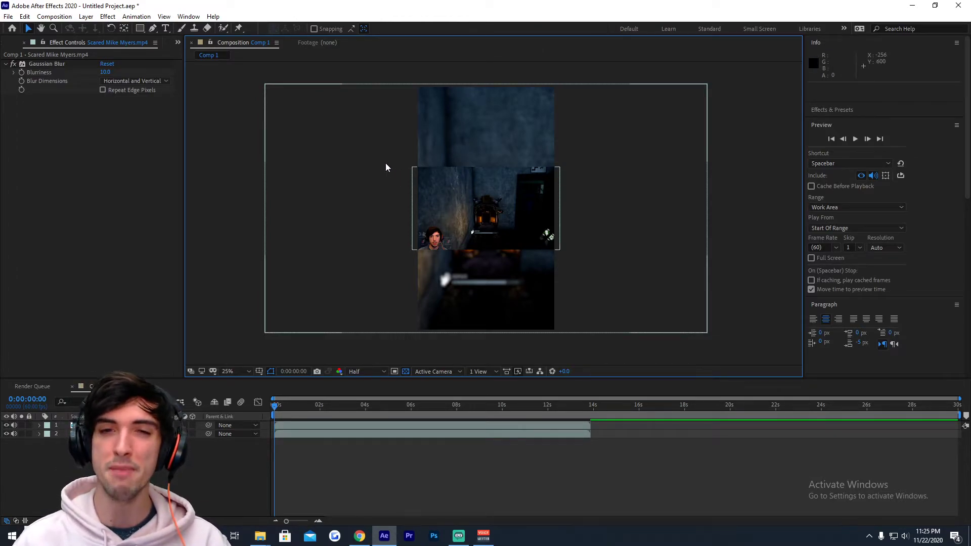
Add a caption with the streamer's twitch.tv channel link, centred below the gameplay video.
click(165, 30)
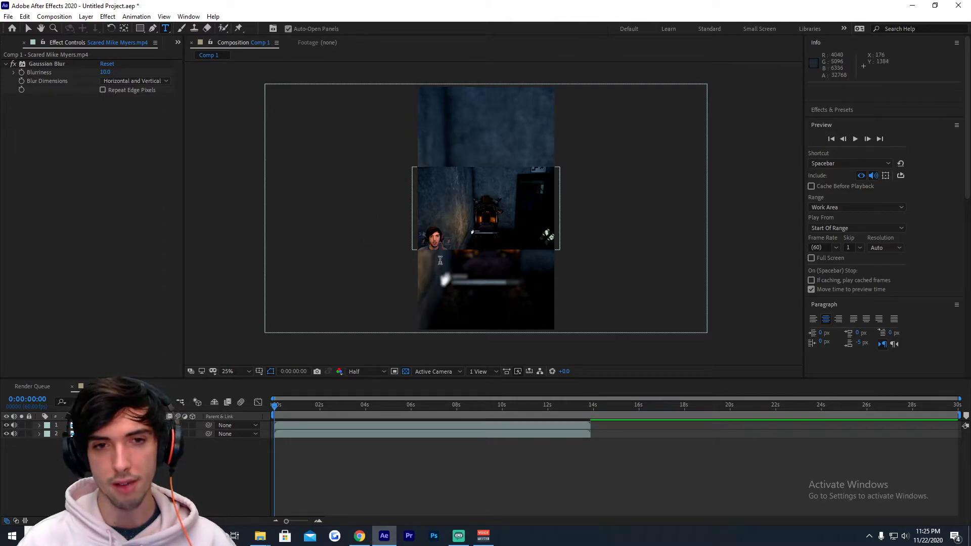
click(440, 261)
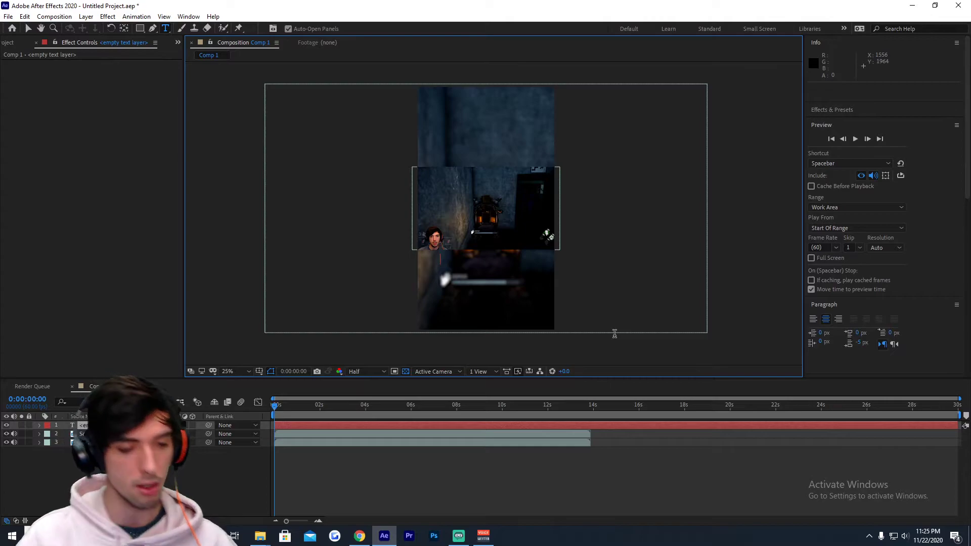
text(twit)
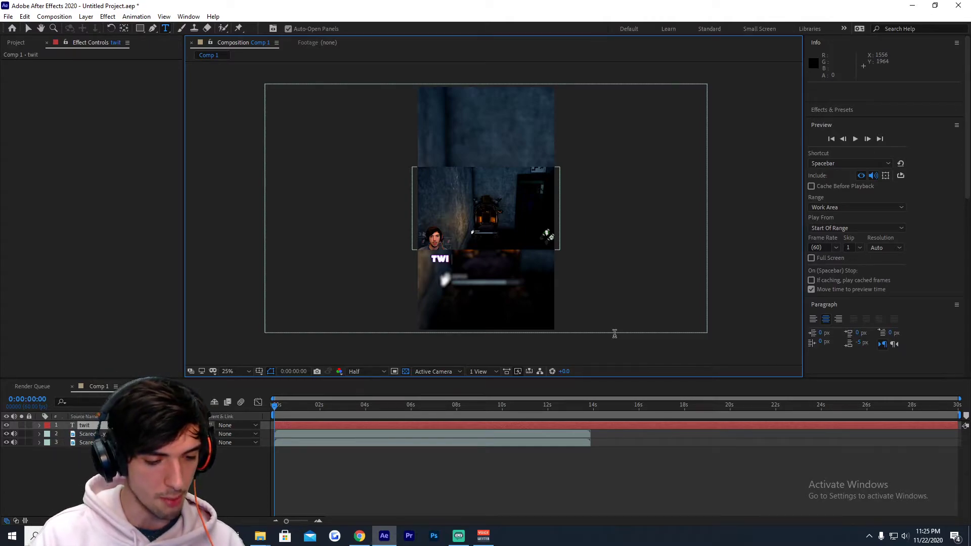
text(ch.tv)
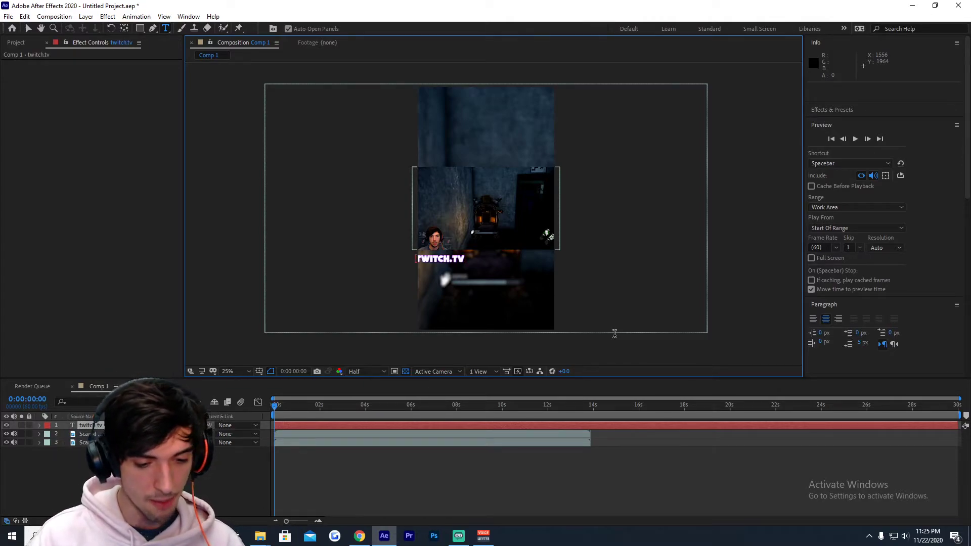
text(/youtherevmk)
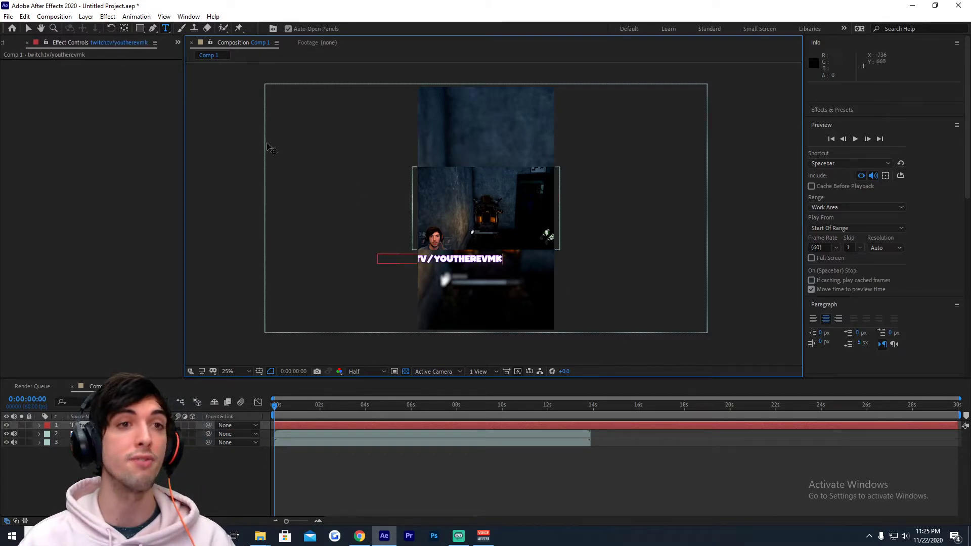
click(28, 29)
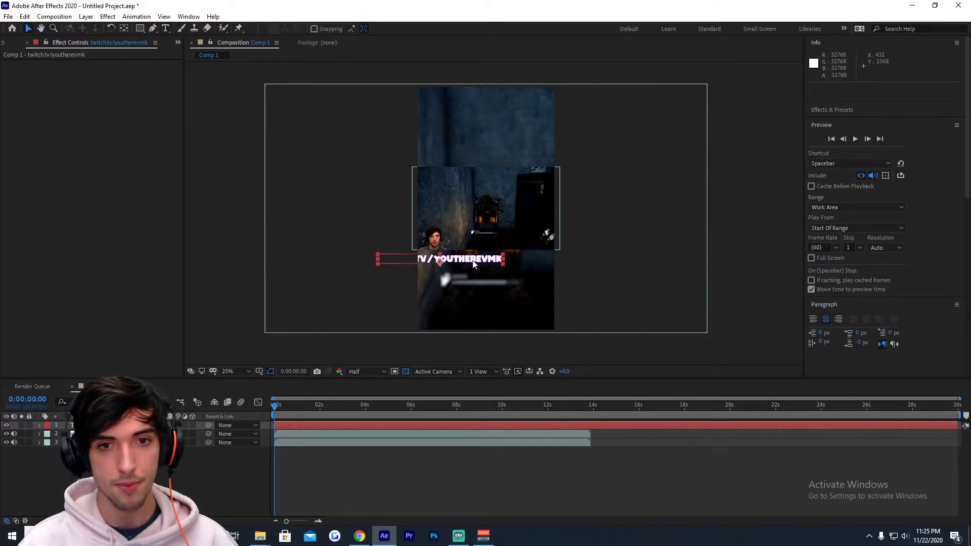
drag(472, 261, 515, 257)
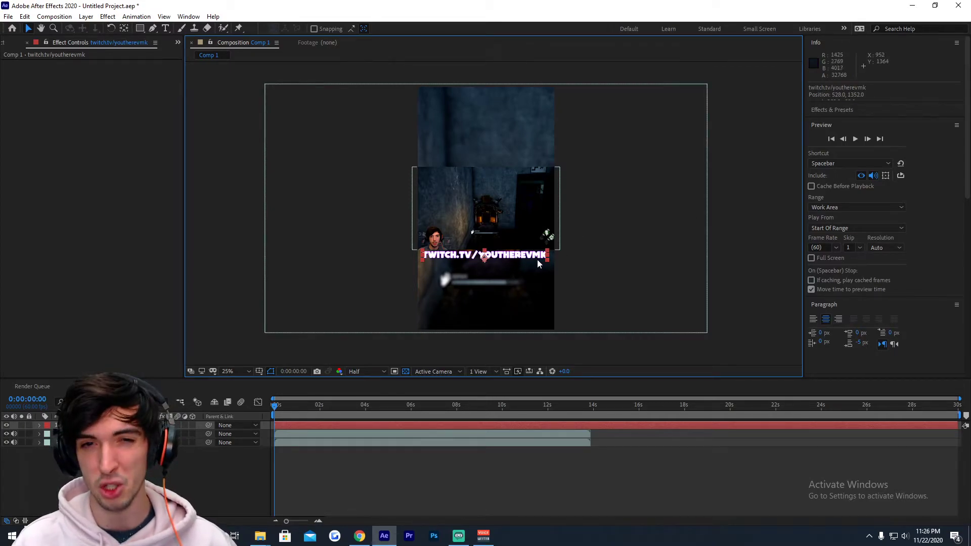
click(165, 29)
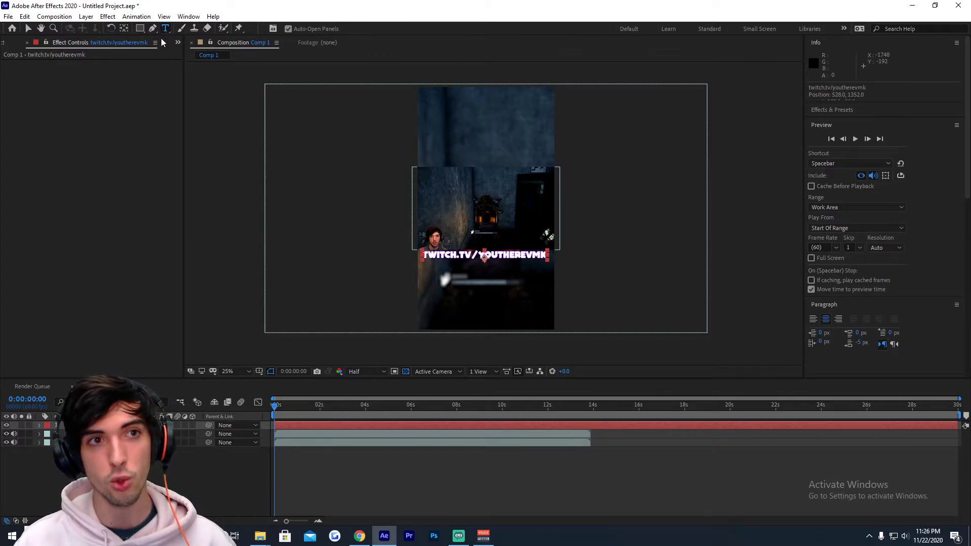
Try the Slaytanic font on the twitch.tv caption, then switch it back to ToyBox.
double_click(502, 255)
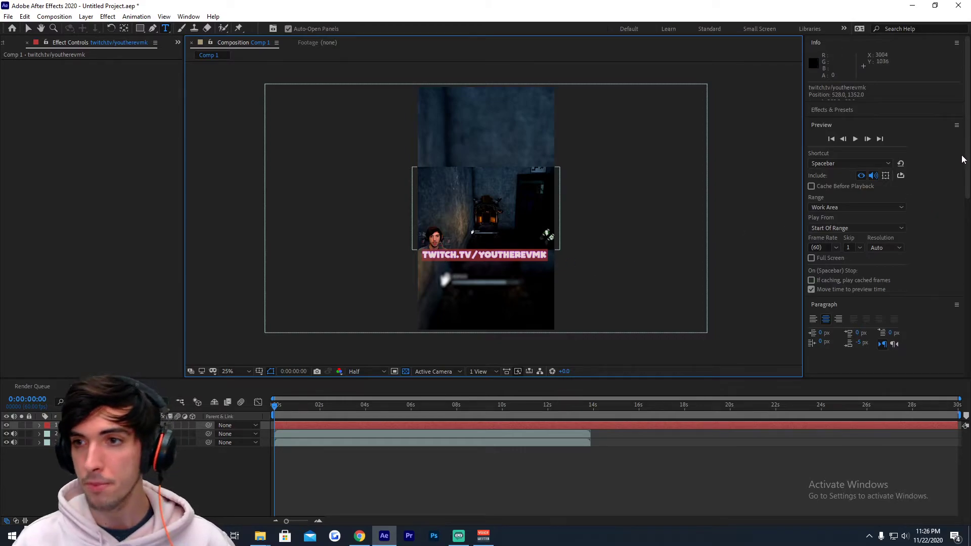
scroll(962, 160, down, 5)
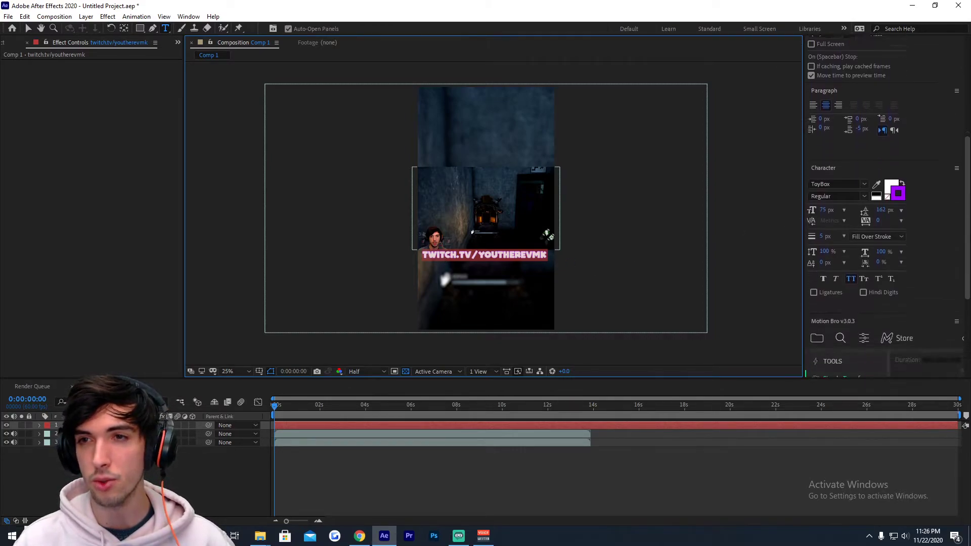
scroll(876, 191, down, 1)
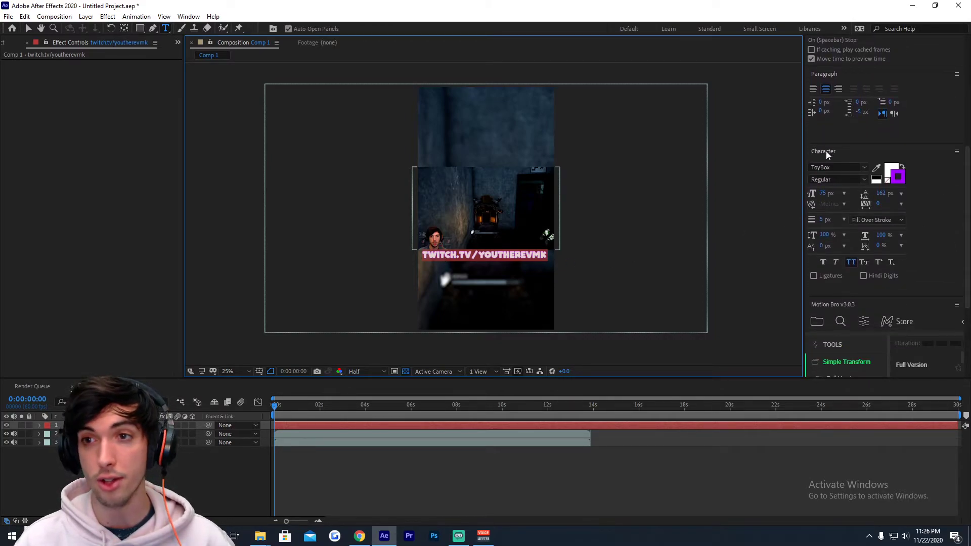
click(864, 168)
scroll(801, 262, up, 4)
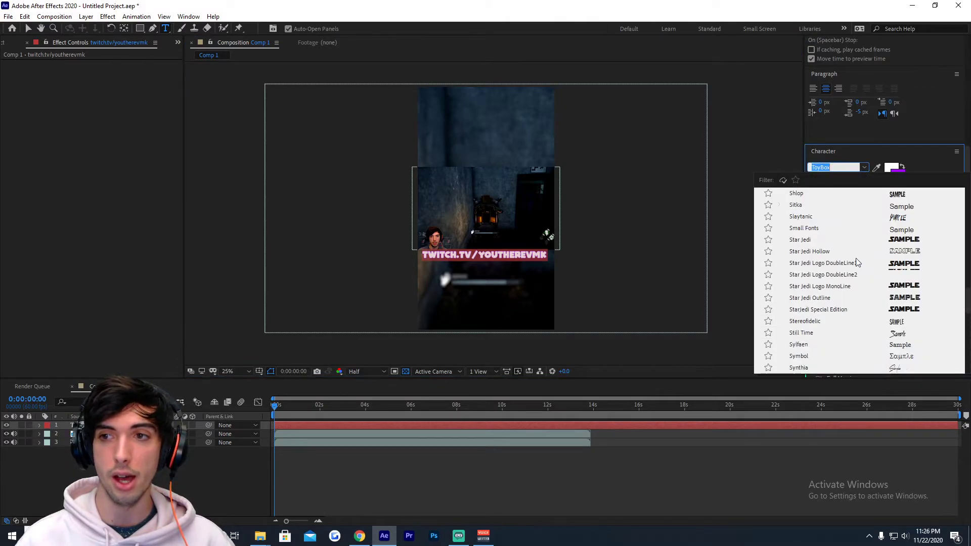
click(803, 217)
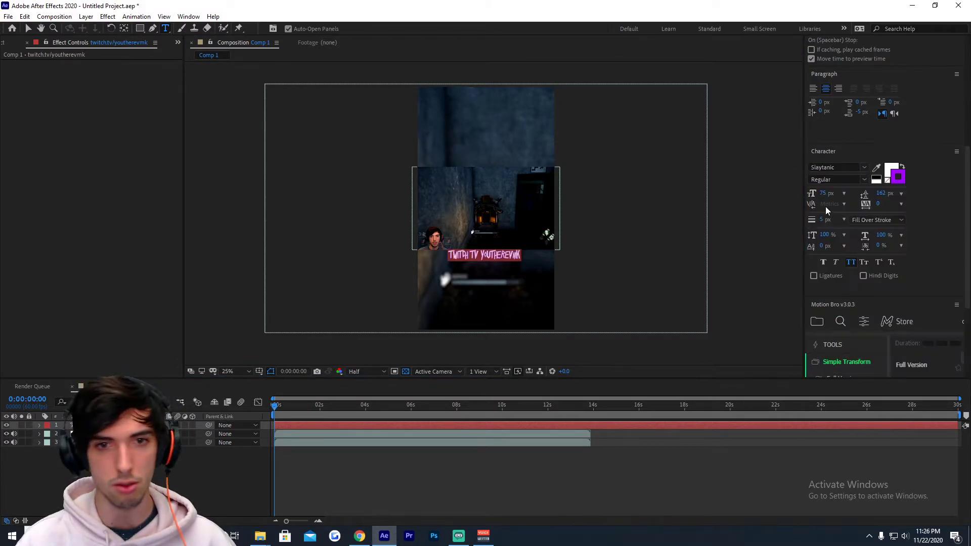
click(859, 167)
scroll(863, 253, down, 6)
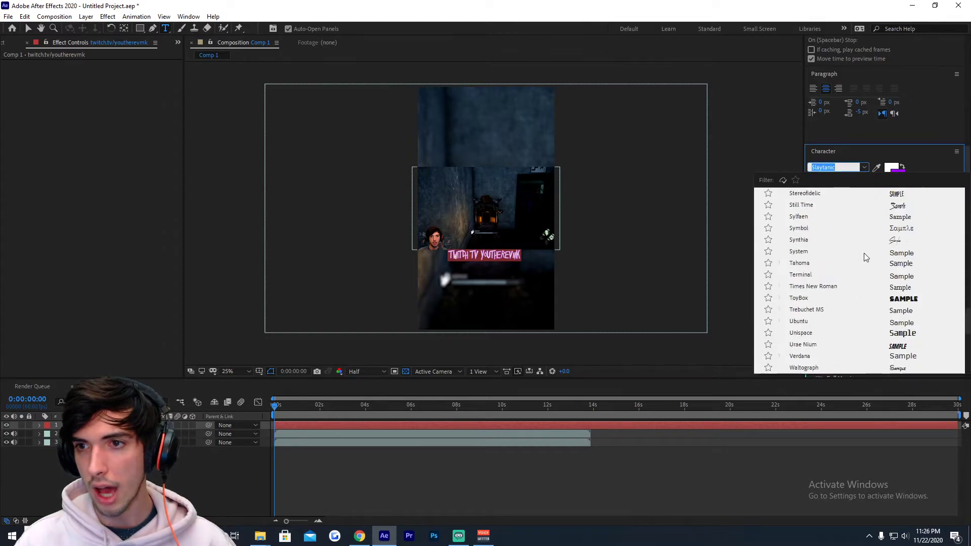
scroll(858, 250, up, 4)
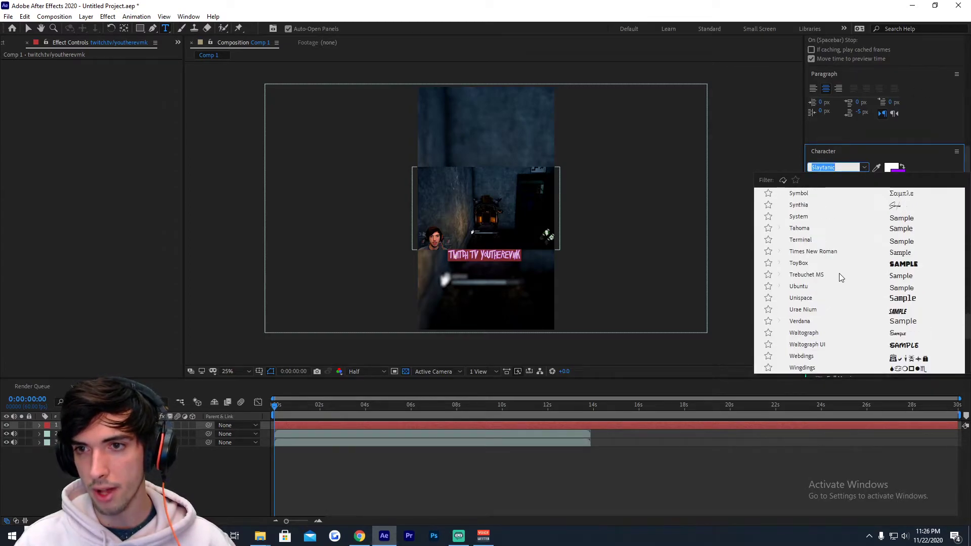
click(812, 263)
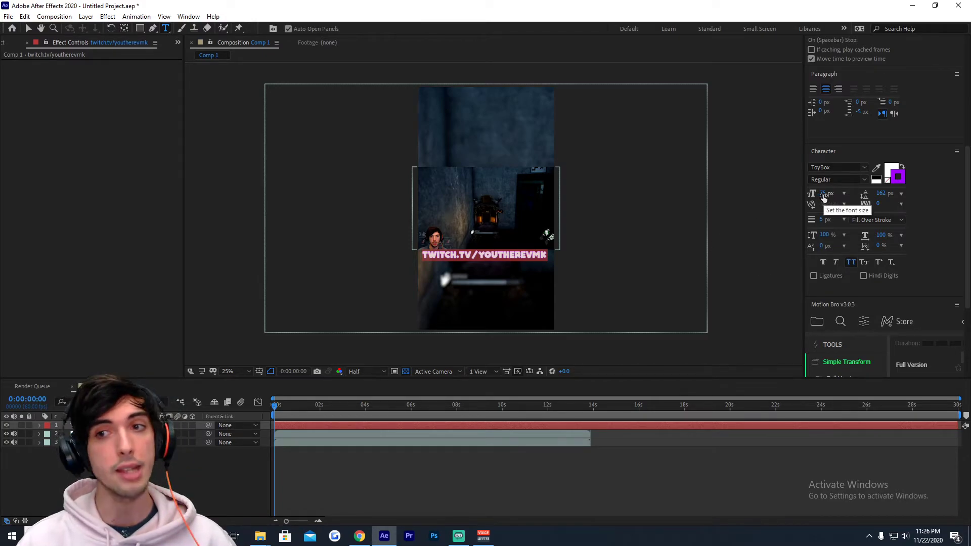
Scrub the caption's font size up to 78 px.
drag(824, 196, 828, 195)
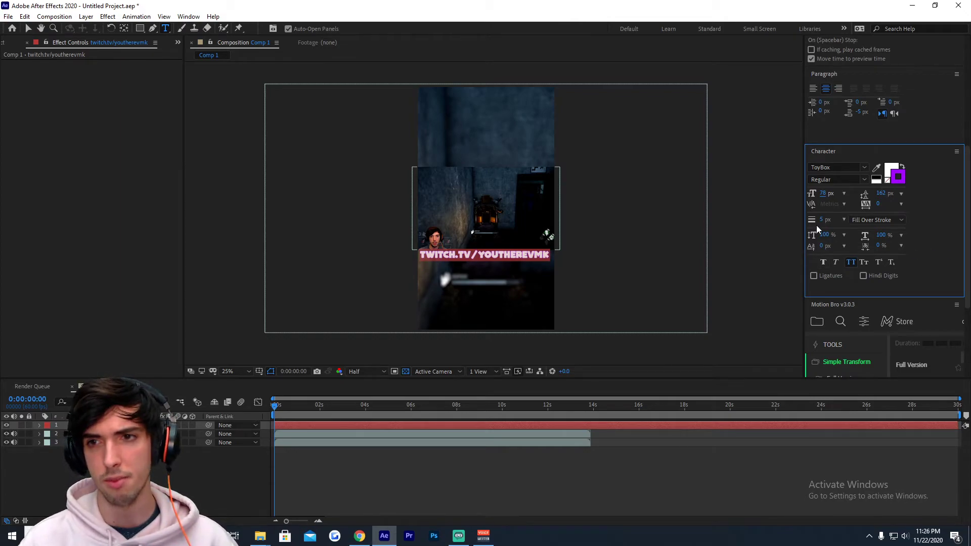
scroll(483, 284, up, 4)
scroll(483, 285, down, 2)
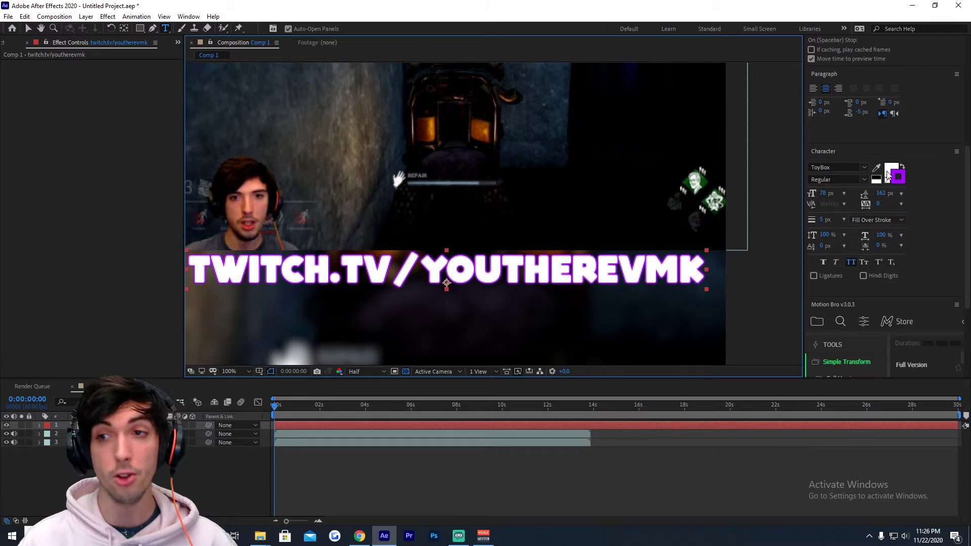
click(892, 172)
click(891, 170)
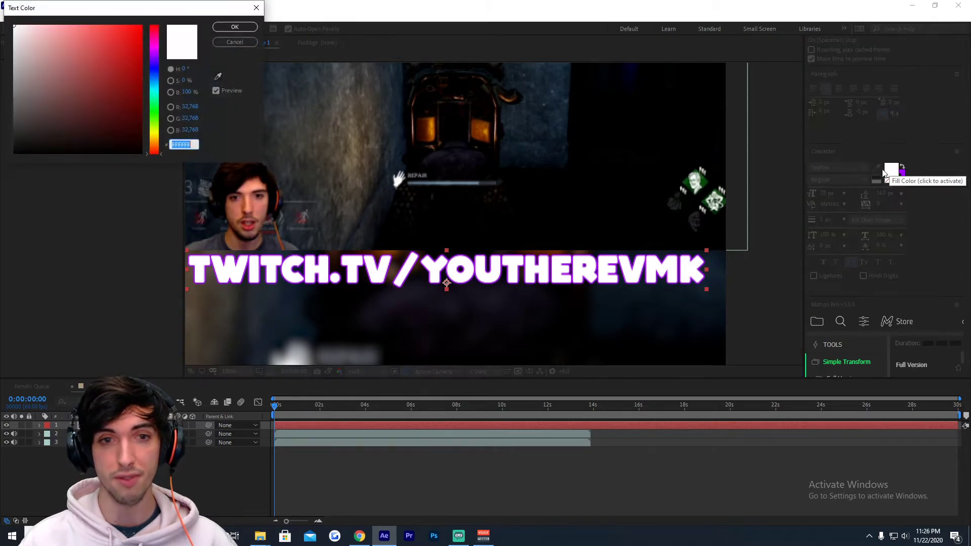
click(141, 25)
drag(20, 31, 14, 25)
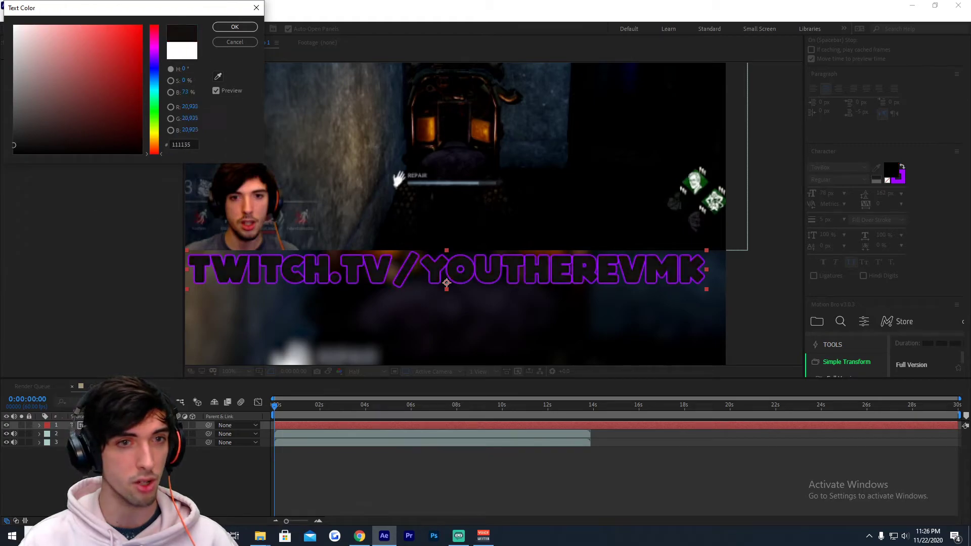
click(234, 42)
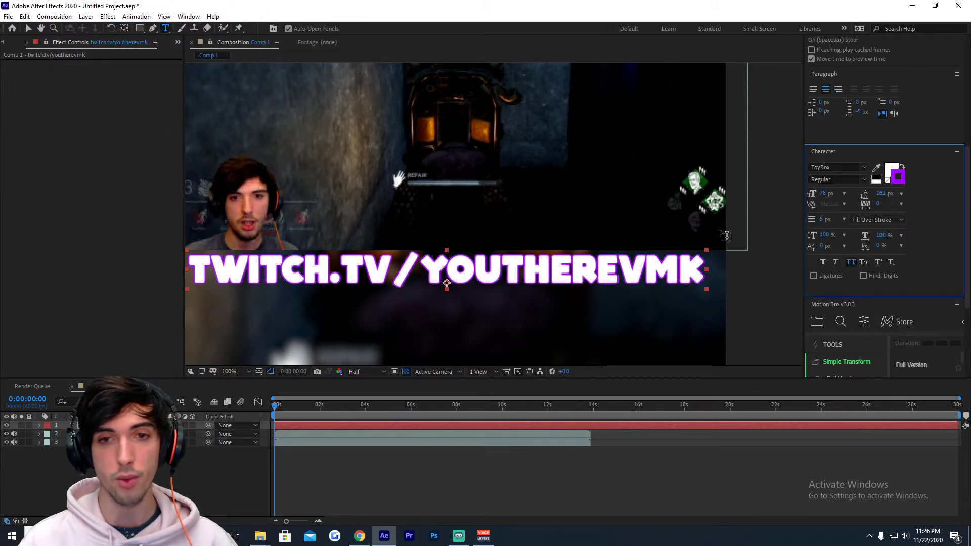
click(900, 180)
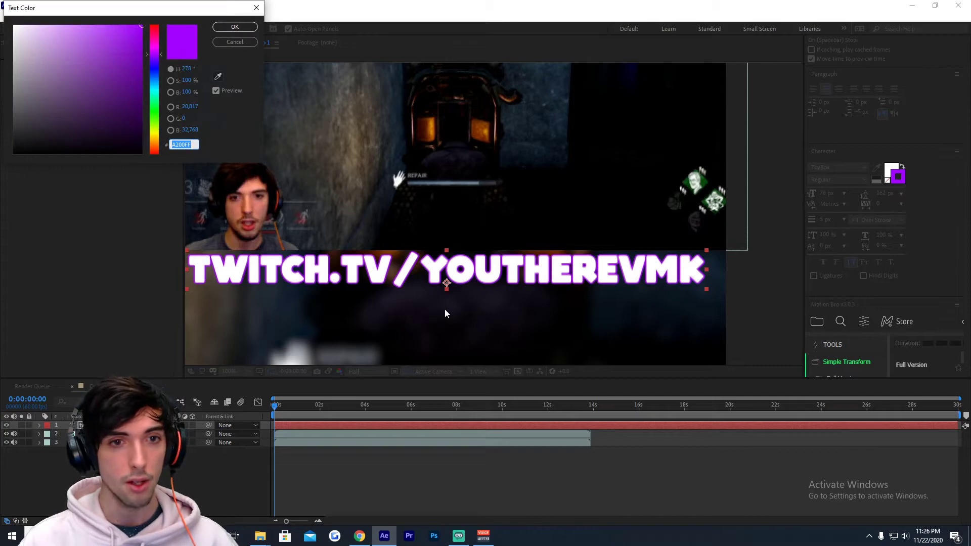
mouse_move(110, 62)
mouse_down()
mouse_move(61, 152)
mouse_move(25, 167)
mouse_move(104, 167)
mouse_move(132, 25)
mouse_move(133, 56)
mouse_move(14, 139)
mouse_move(60, 76)
mouse_move(16, 198)
mouse_move(104, 107)
mouse_move(141, 26)
mouse_up()
click(234, 27)
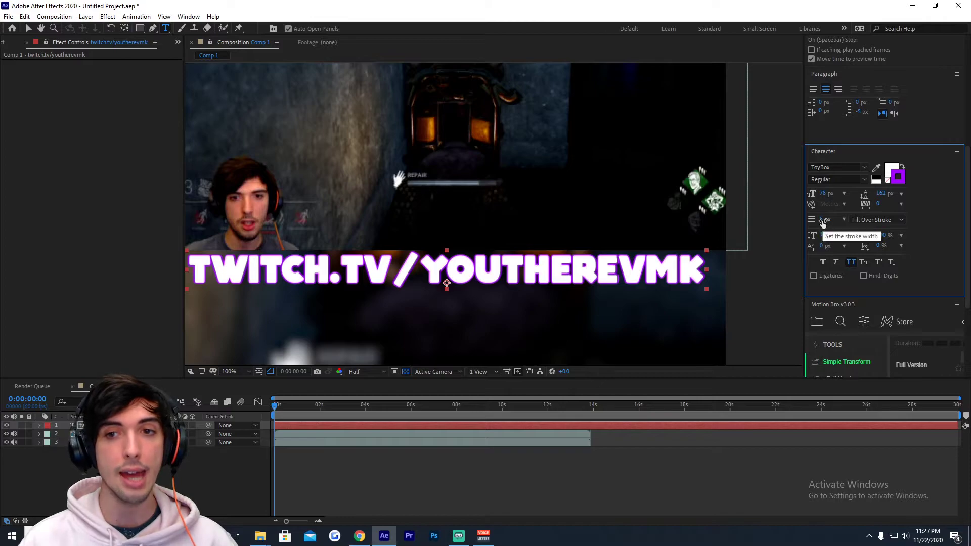
drag(823, 223, 782, 244)
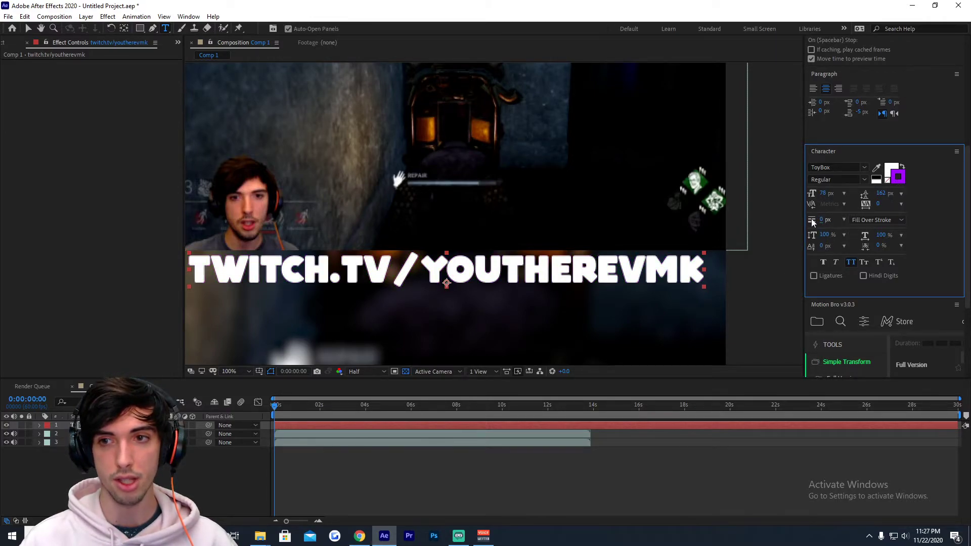
click(896, 176)
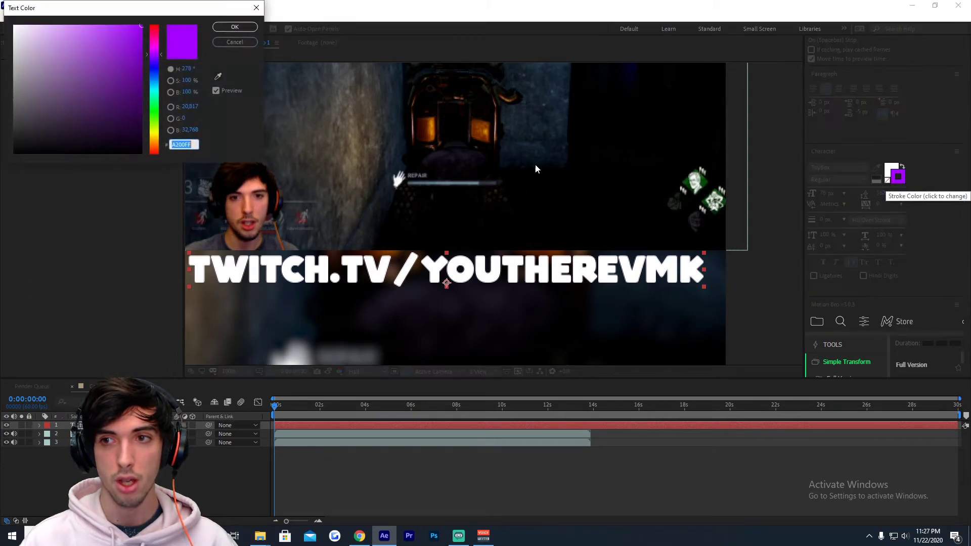
drag(139, 55, 168, 52)
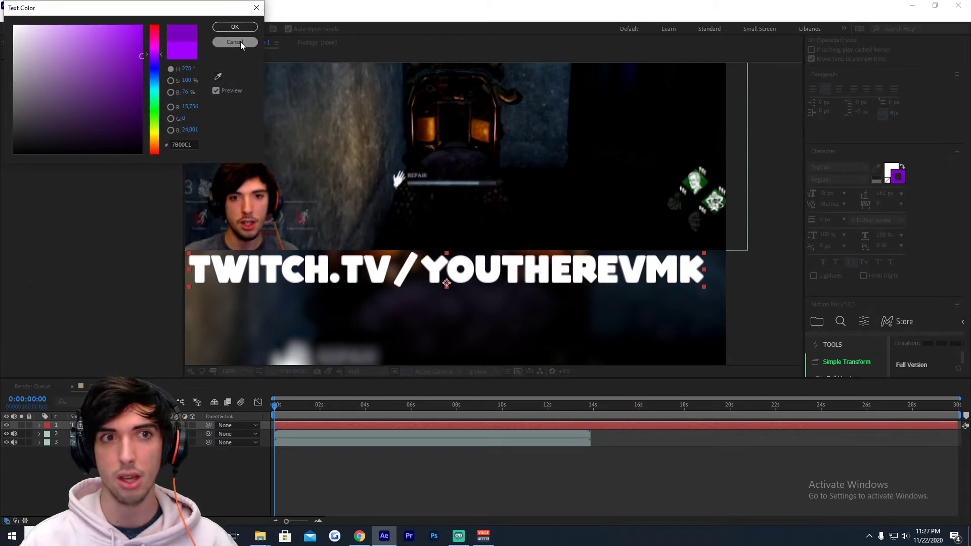
click(241, 44)
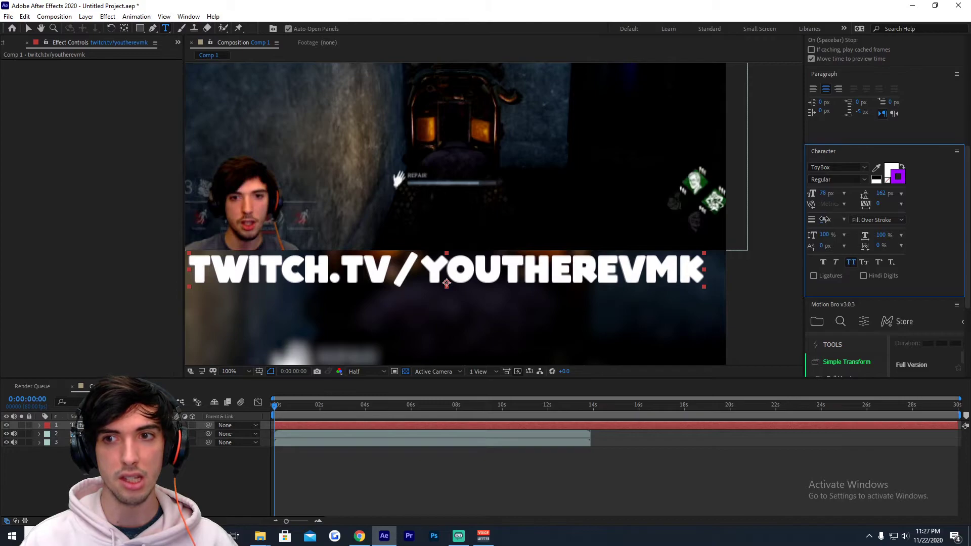
mouse_move(825, 220)
mouse_down()
mouse_move(848, 227)
mouse_move(822, 224)
mouse_up()
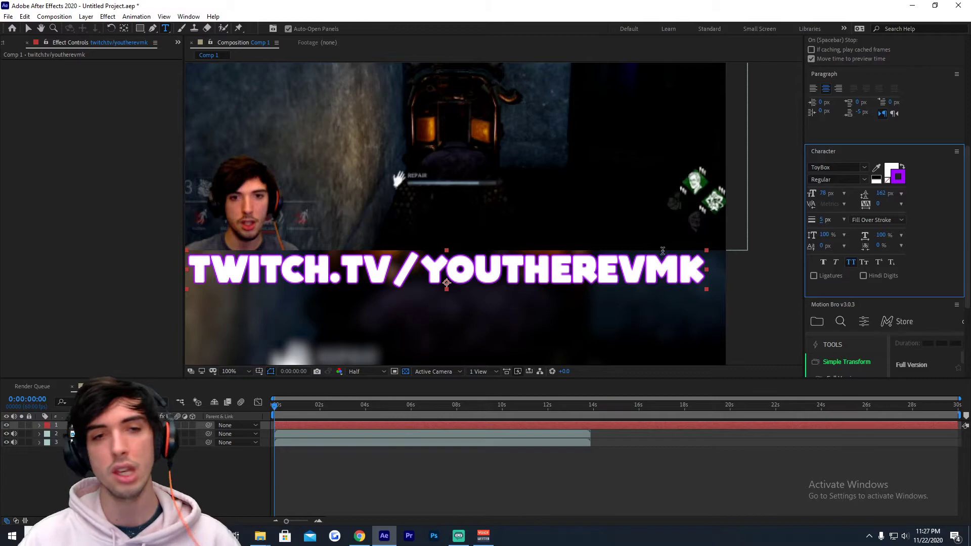
scroll(521, 217, down, 1)
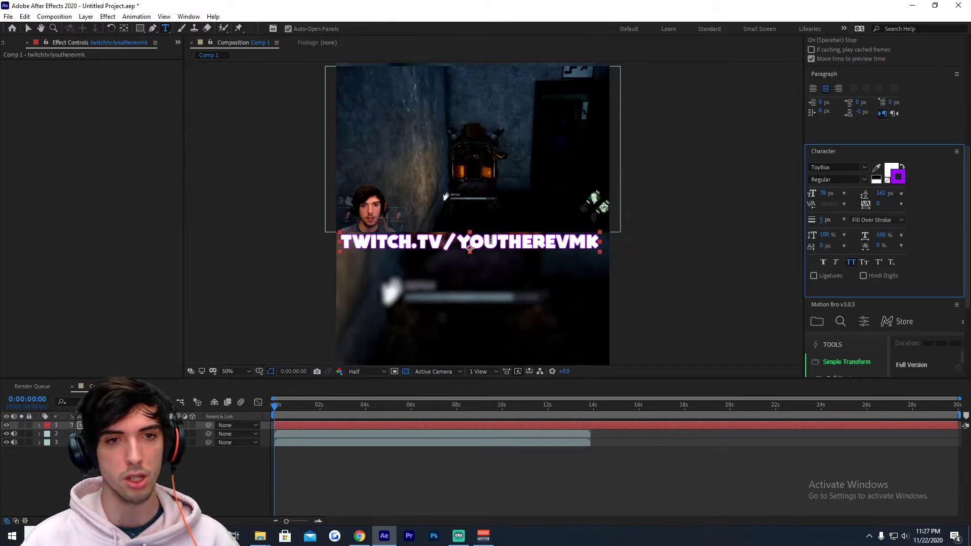
scroll(521, 217, down, 1)
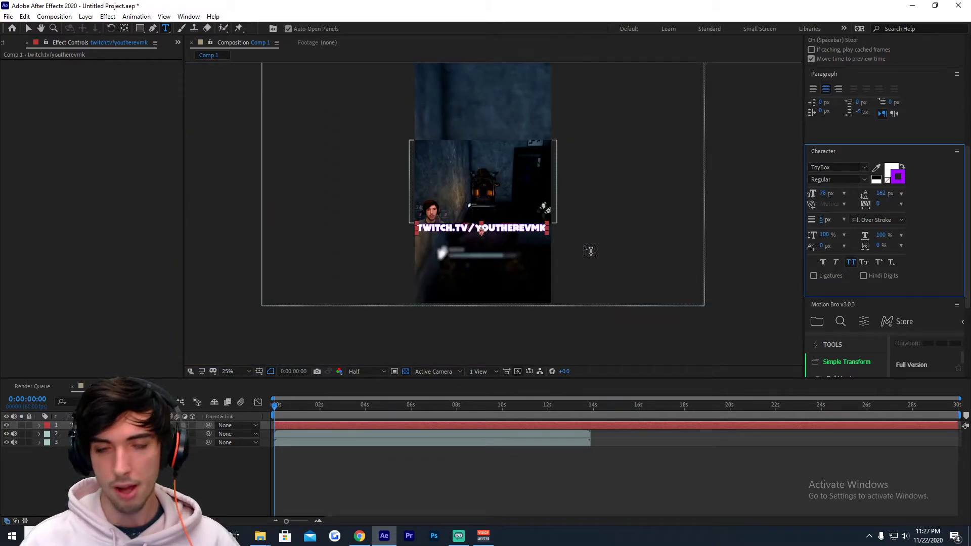
Zoom and pan the Composition viewer to frame the caption, with the Type tool active.
scroll(453, 232, up, 1)
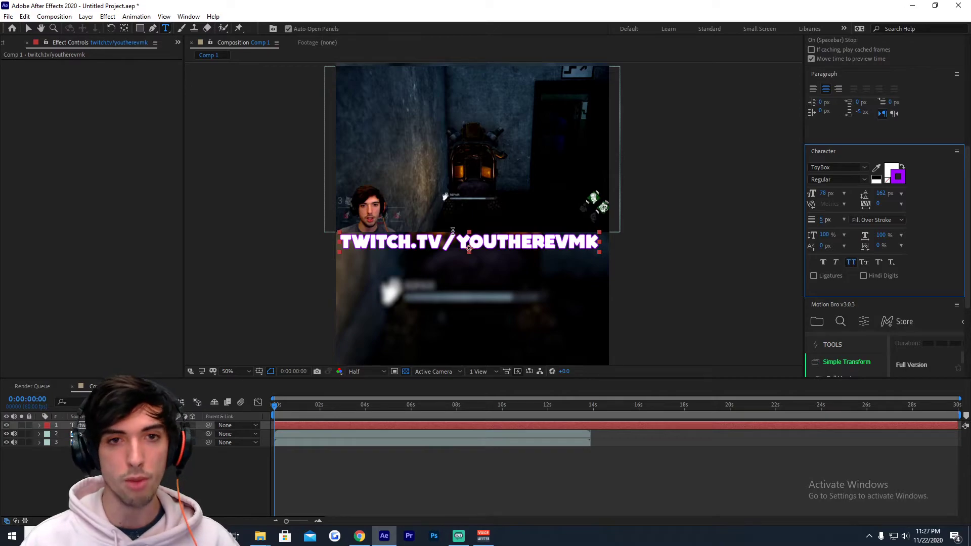
scroll(453, 231, up, 1)
scroll(457, 236, down, 2)
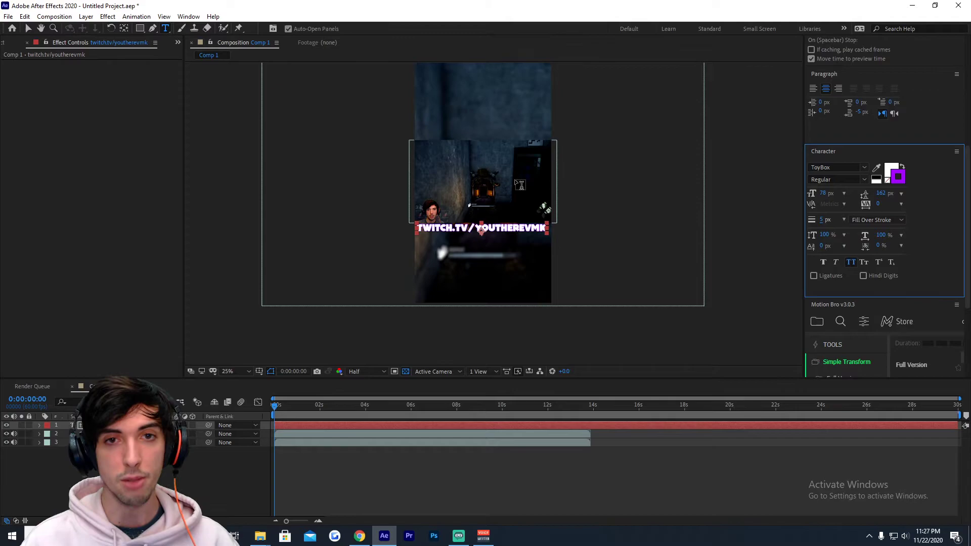
drag(541, 158, 484, 193)
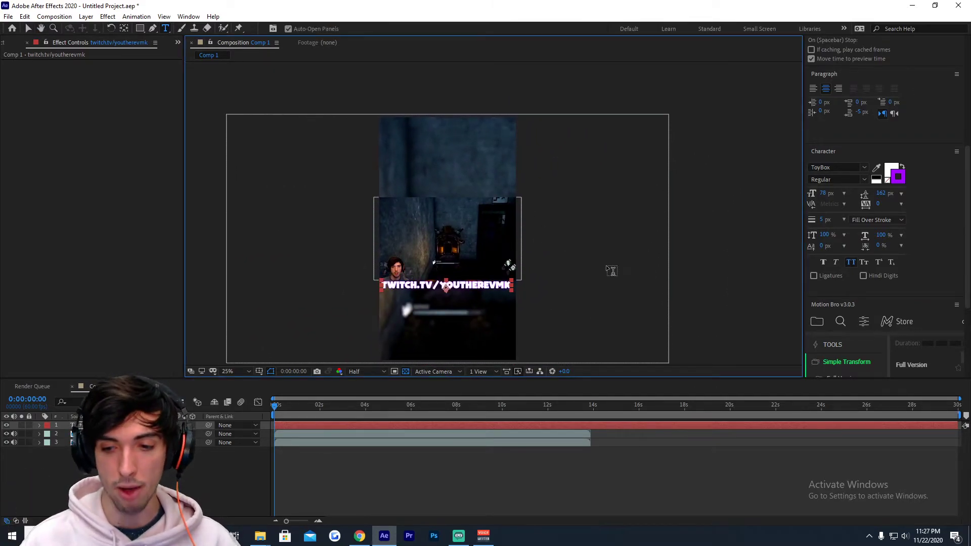
drag(486, 263, 494, 240)
key(ctrl+t)
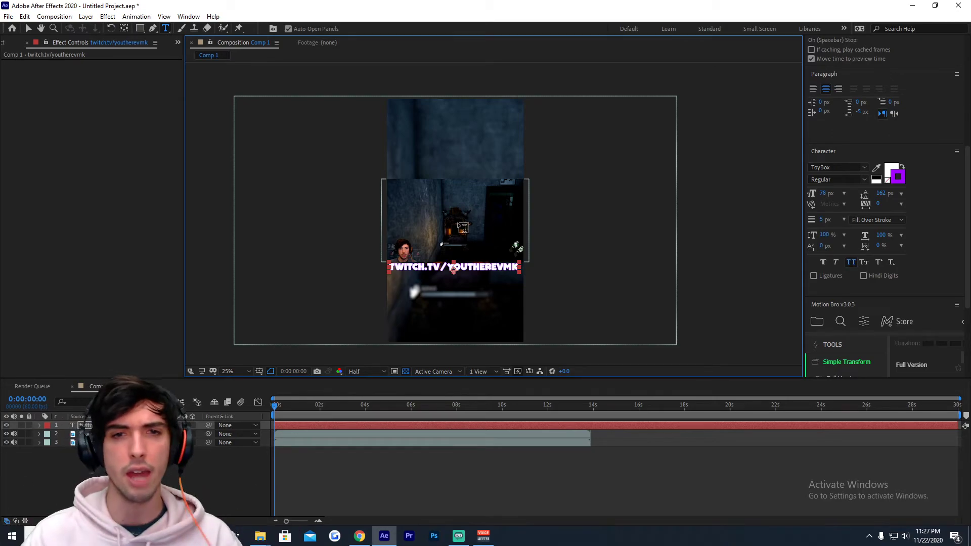
Switch to the Selection tool and deselect the caption text layer.
scroll(460, 225, down, 3)
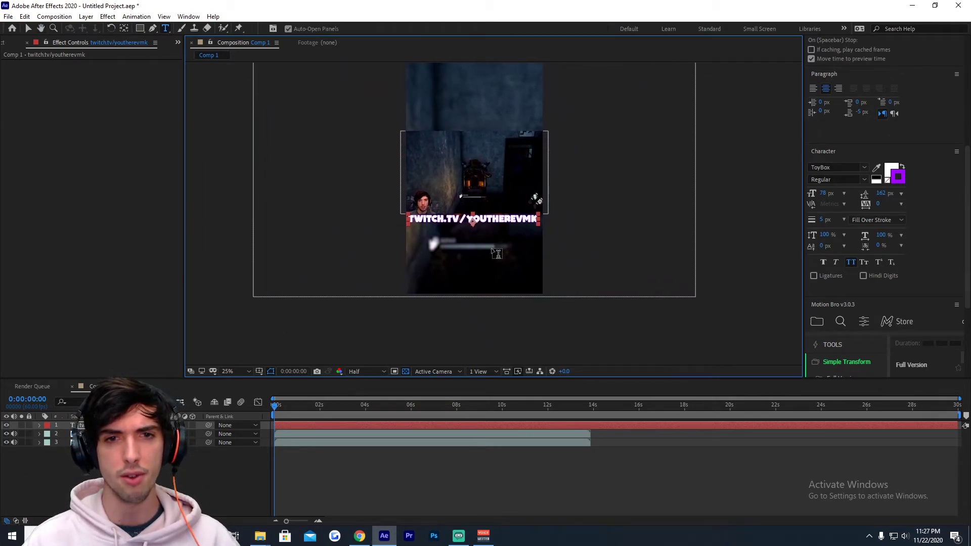
scroll(493, 243, up, 1)
scroll(486, 233, down, 3)
scroll(483, 227, up, 3)
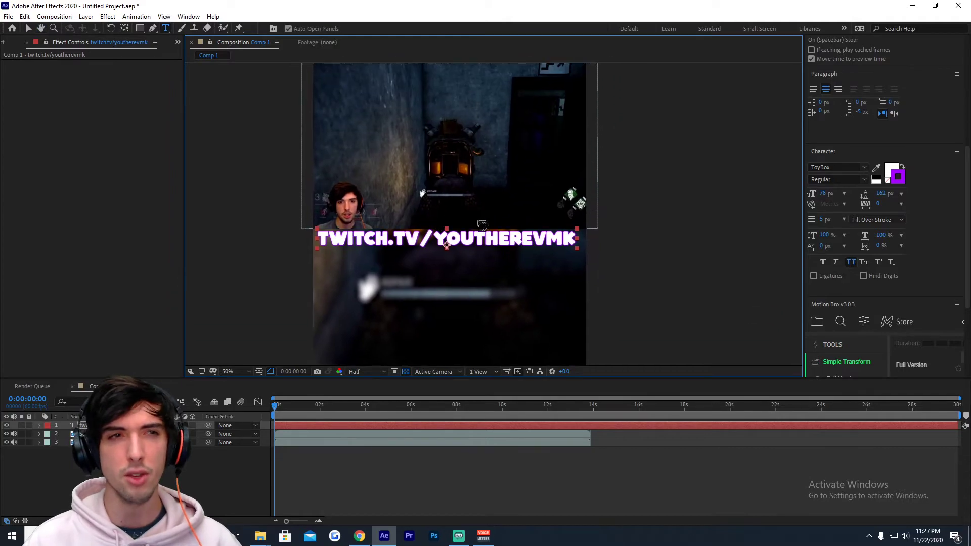
scroll(483, 225, down, 1)
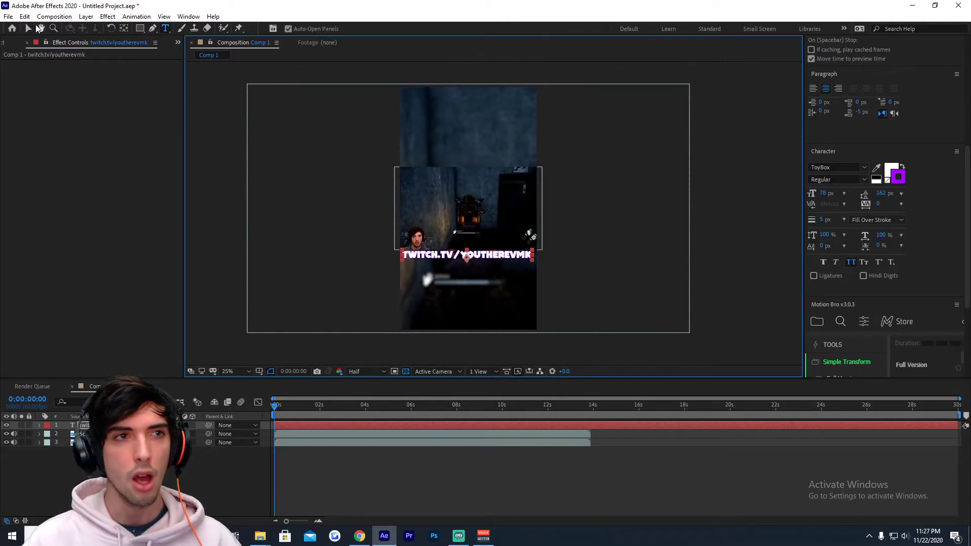
click(28, 29)
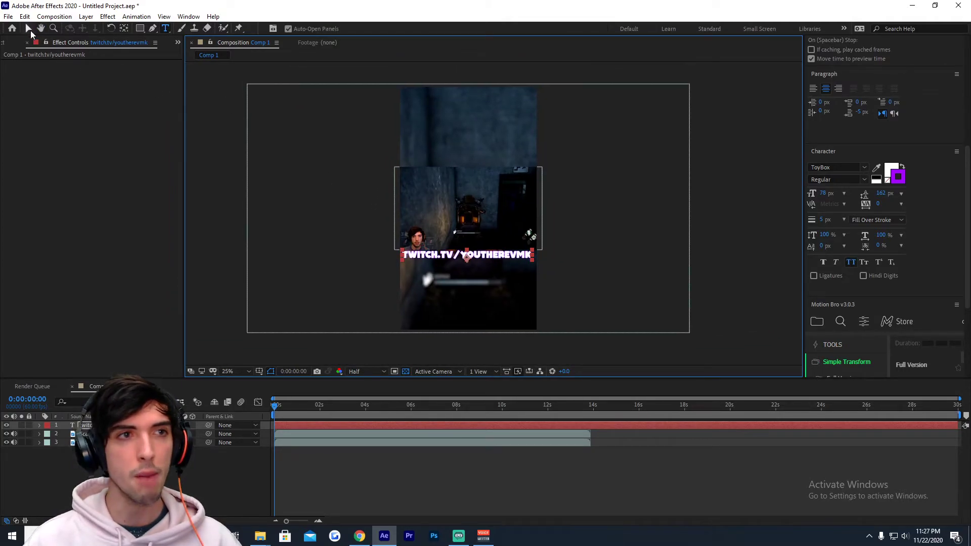
click(708, 275)
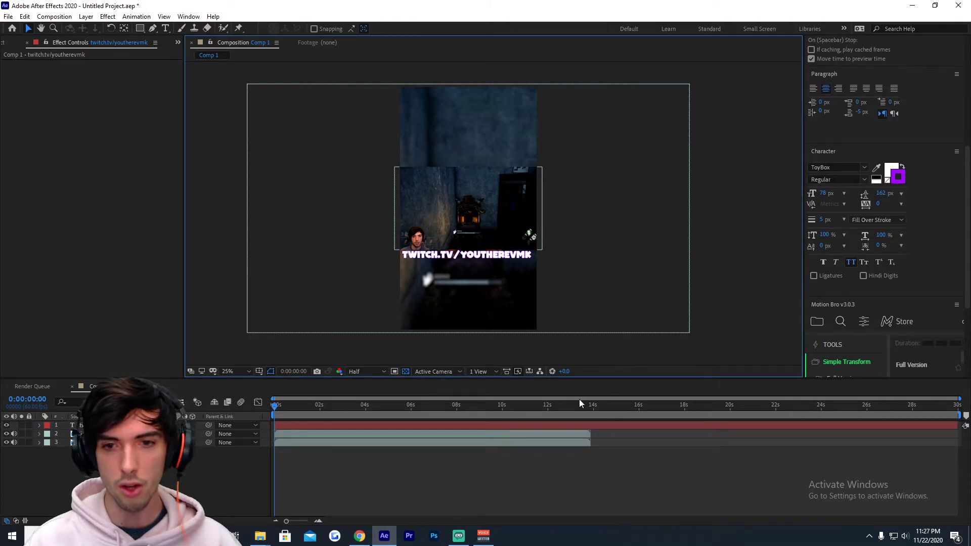
Select the blurred background and gameplay layers in turn to compare them.
key(ctrl+Down)
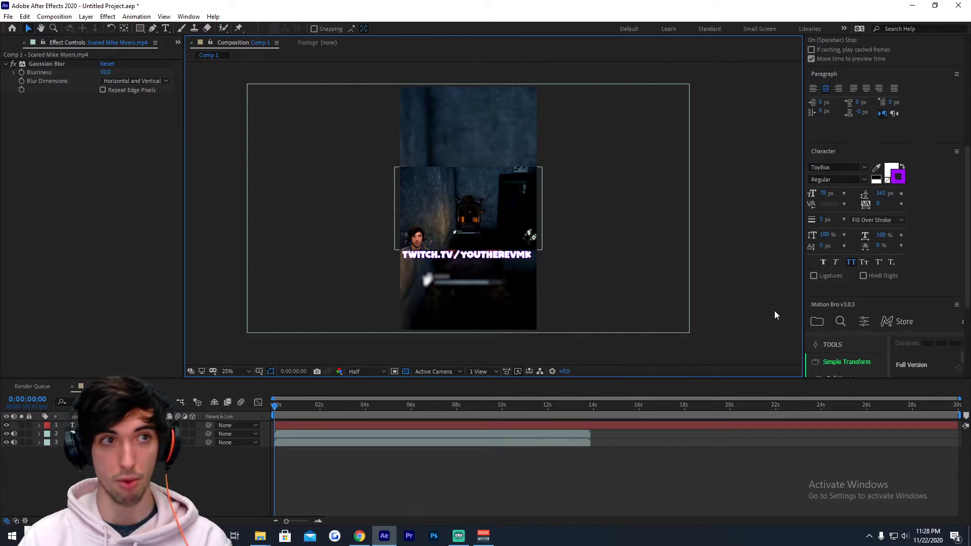
click(500, 435)
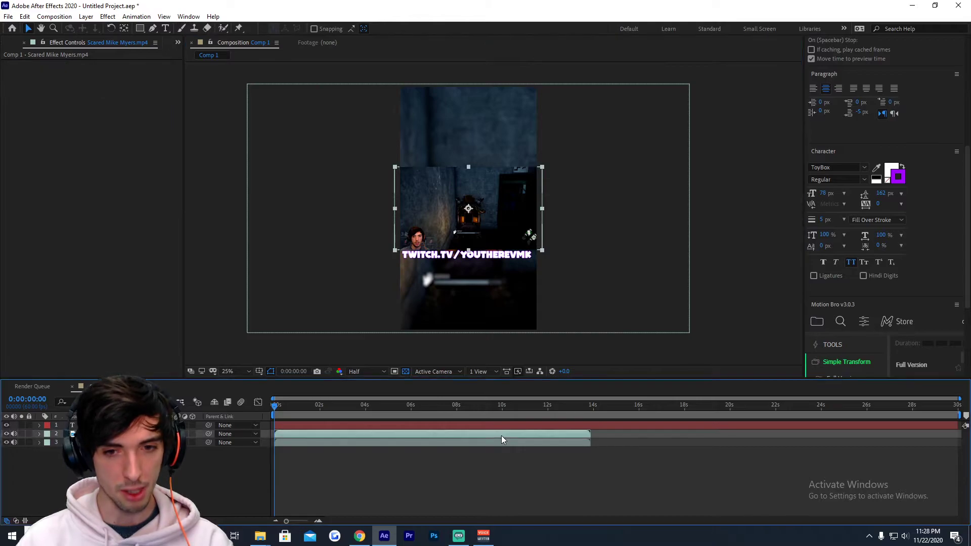
click(509, 442)
click(509, 436)
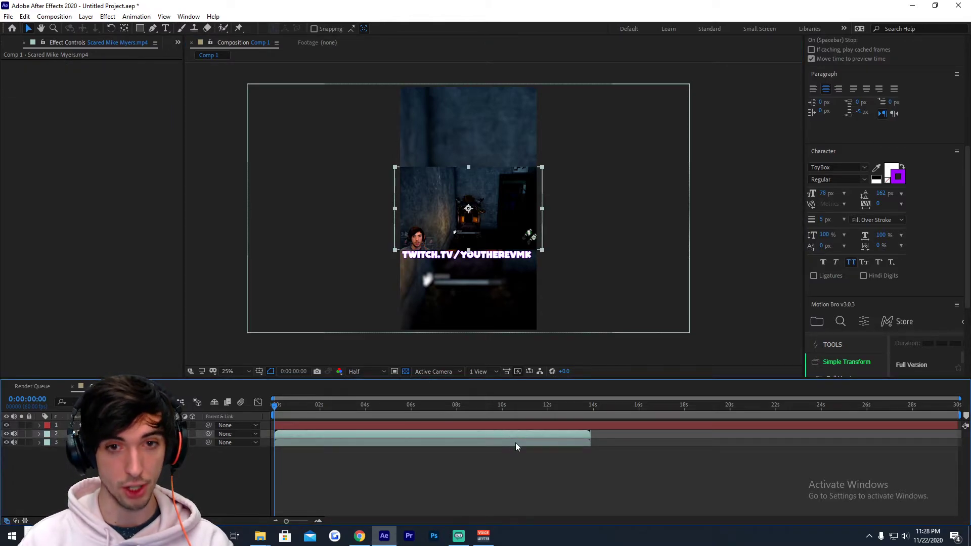
click(515, 442)
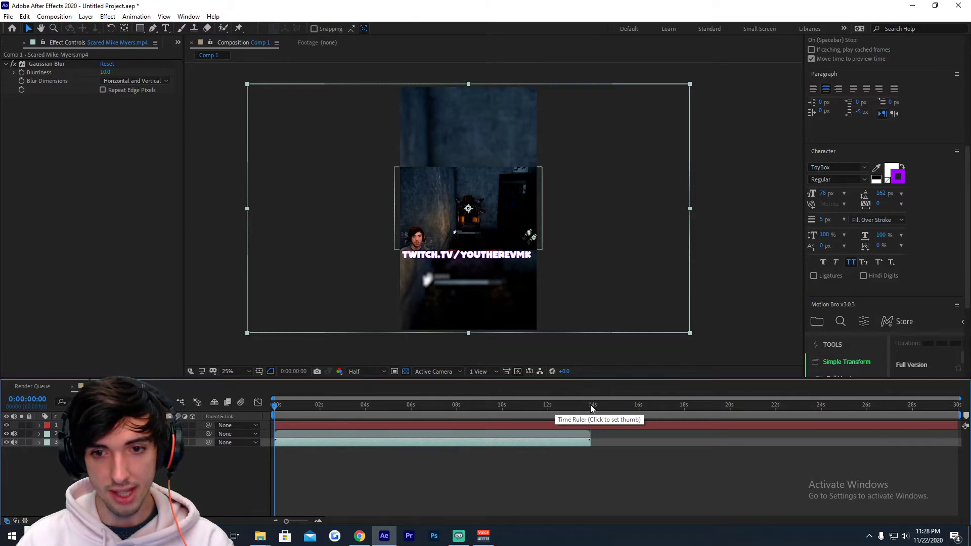
End the work area at 0:00:13:52 and trim Comp 1 to the work area.
mouse_move(591, 409)
mouse_down()
mouse_move(961, 439)
mouse_move(590, 451)
mouse_move(587, 424)
mouse_up()
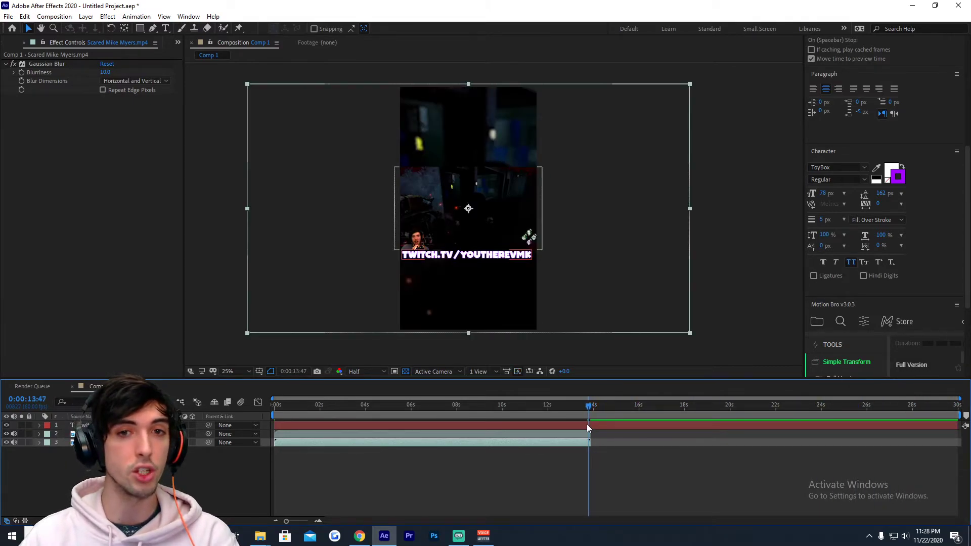
click(591, 405)
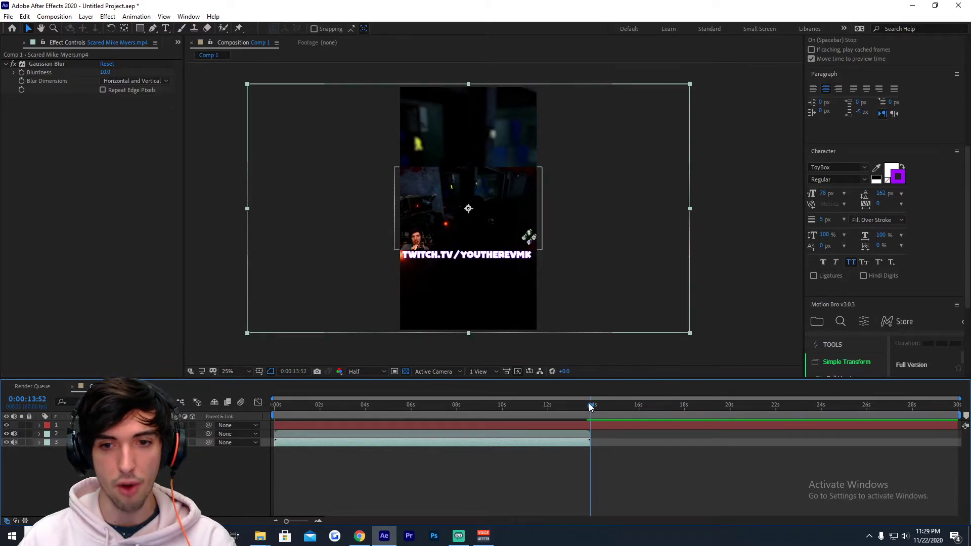
mouse_move(590, 405)
mouse_down()
mouse_move(512, 406)
mouse_move(589, 406)
mouse_up()
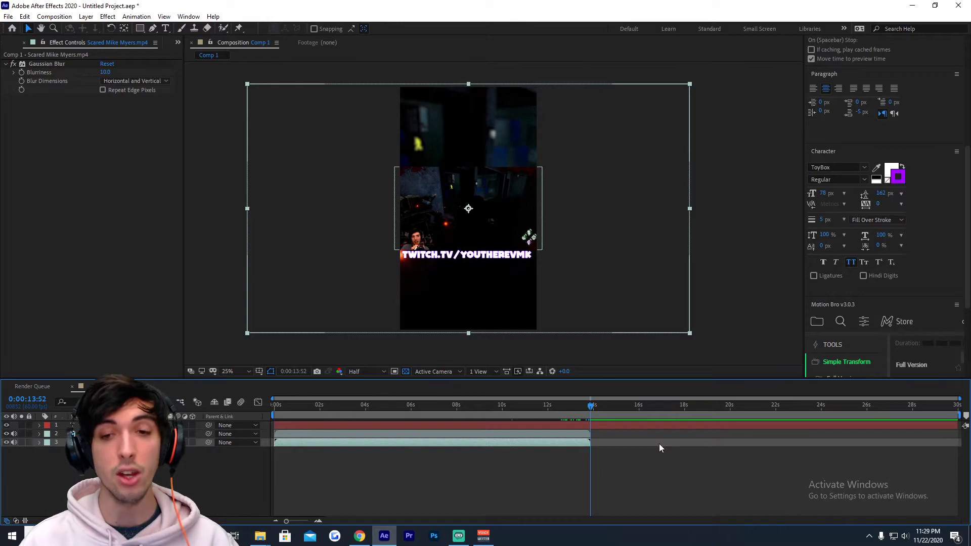
key(n)
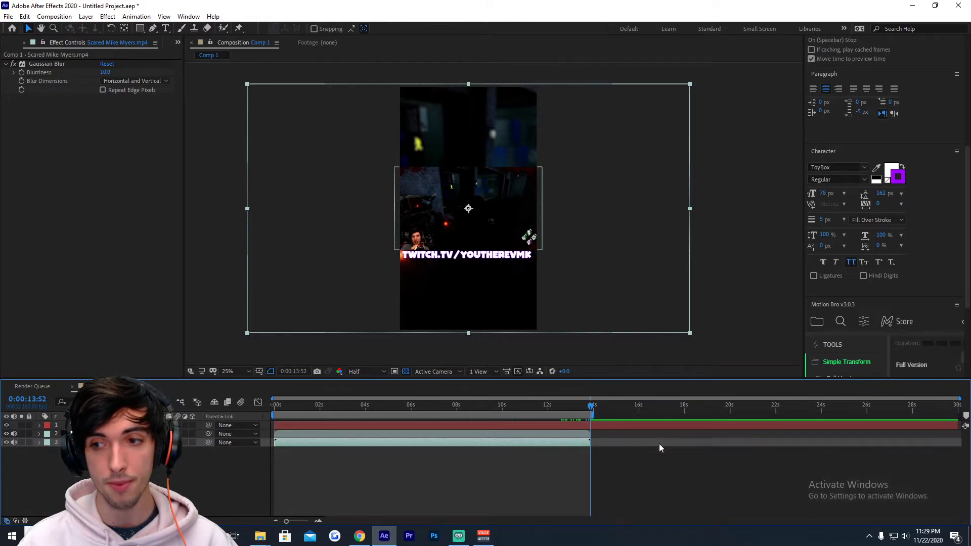
right_click(570, 417)
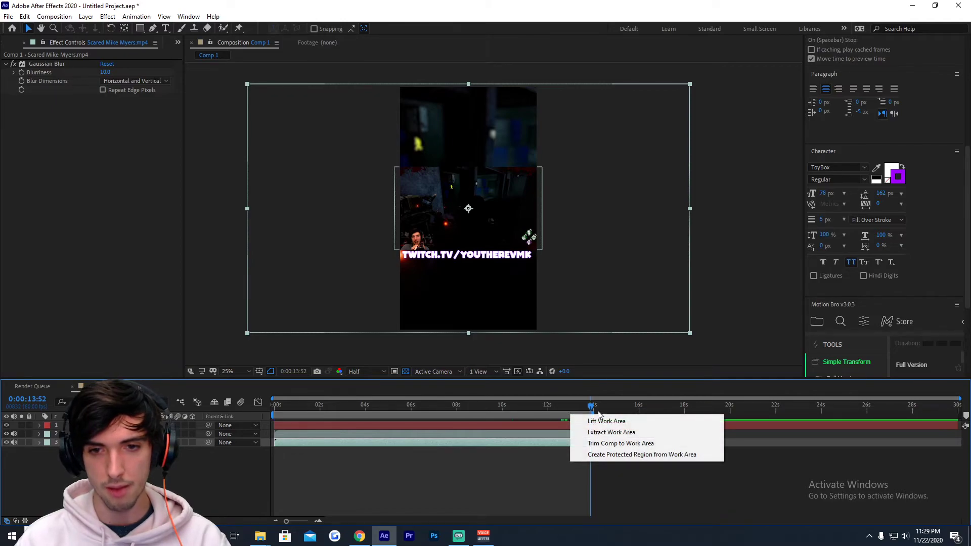
click(616, 446)
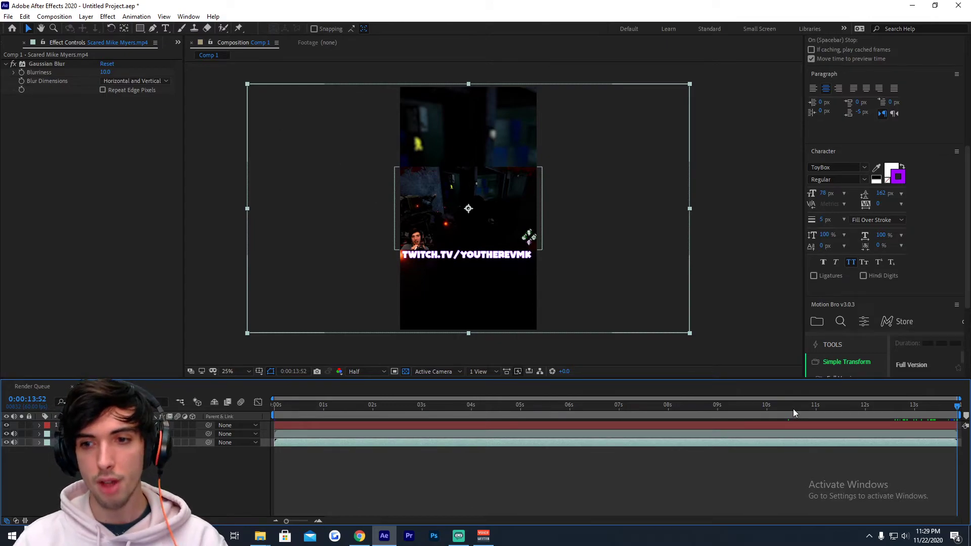
drag(793, 409, 957, 405)
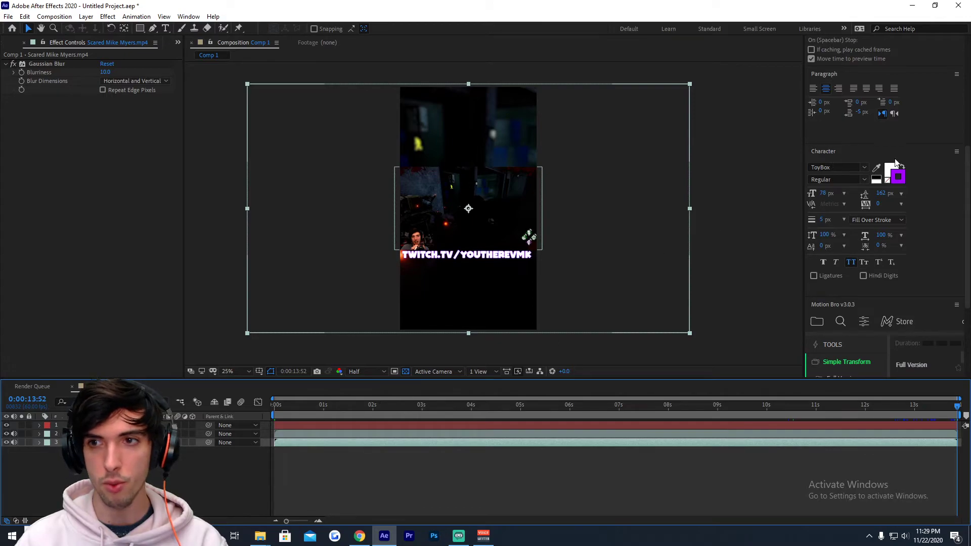
Preview the composition playback, then stop it.
scroll(948, 187, up, 5)
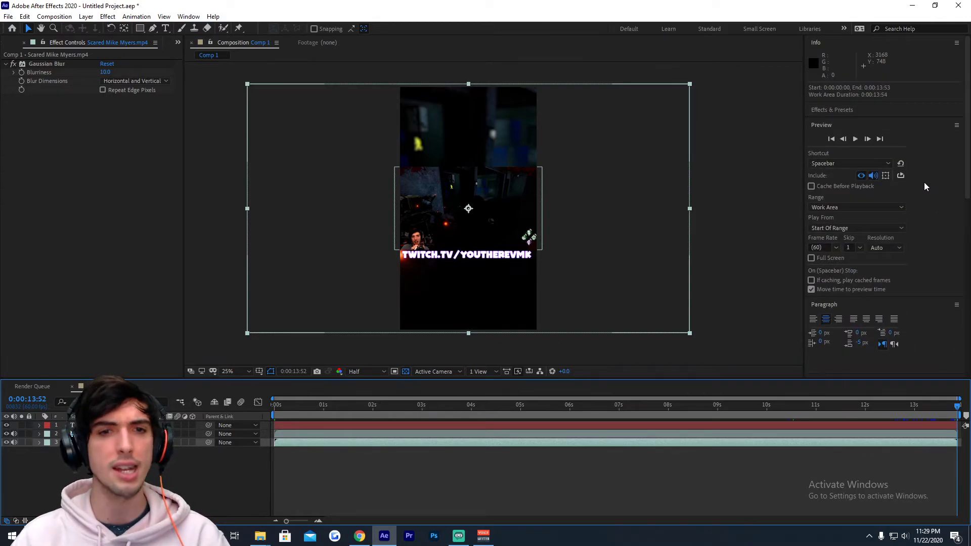
click(855, 139)
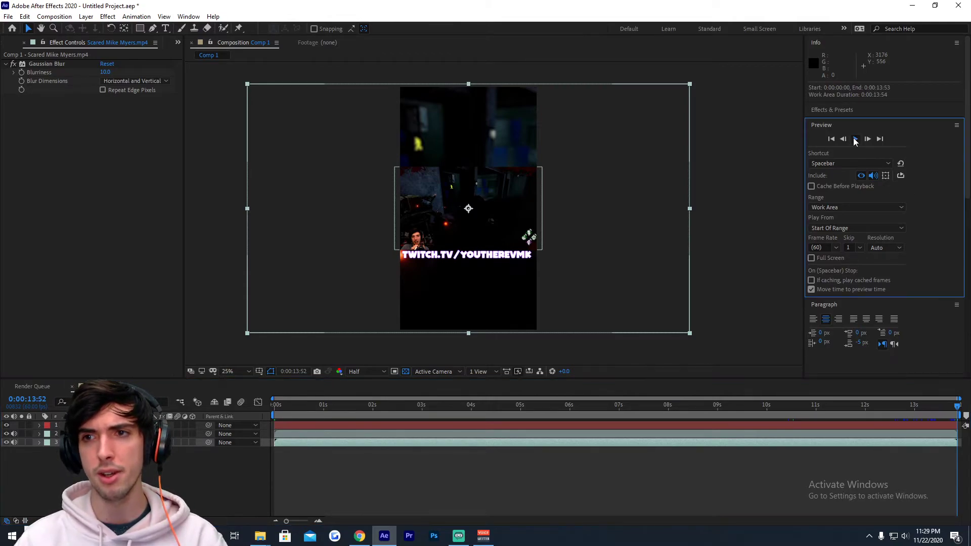
click(711, 300)
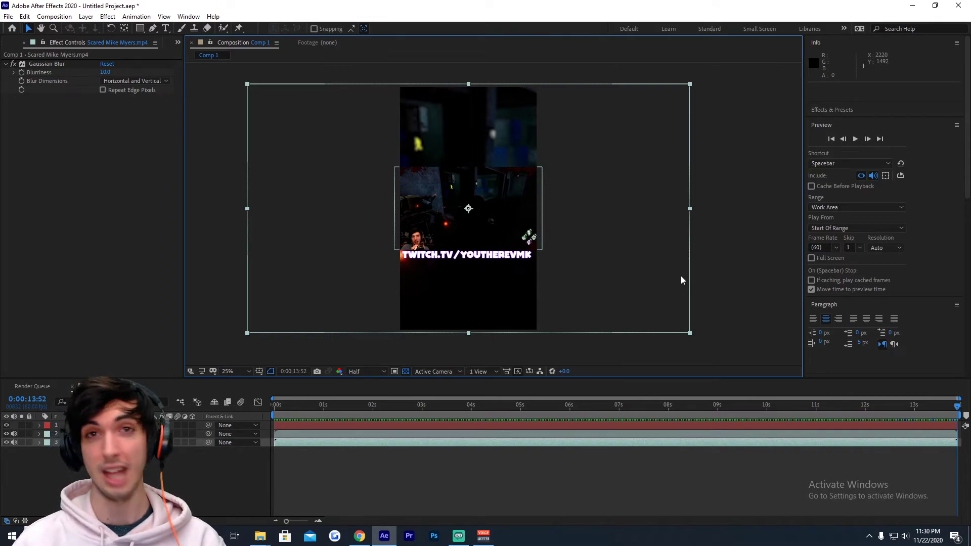
Turn off layer 2's audio switch and send Comp 1 to the render queue.
click(117, 434)
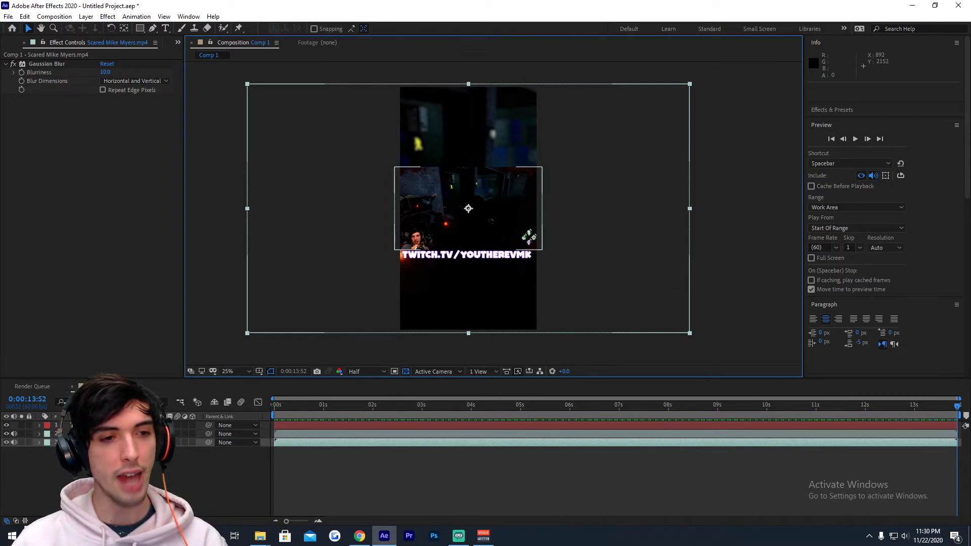
click(116, 426)
click(116, 434)
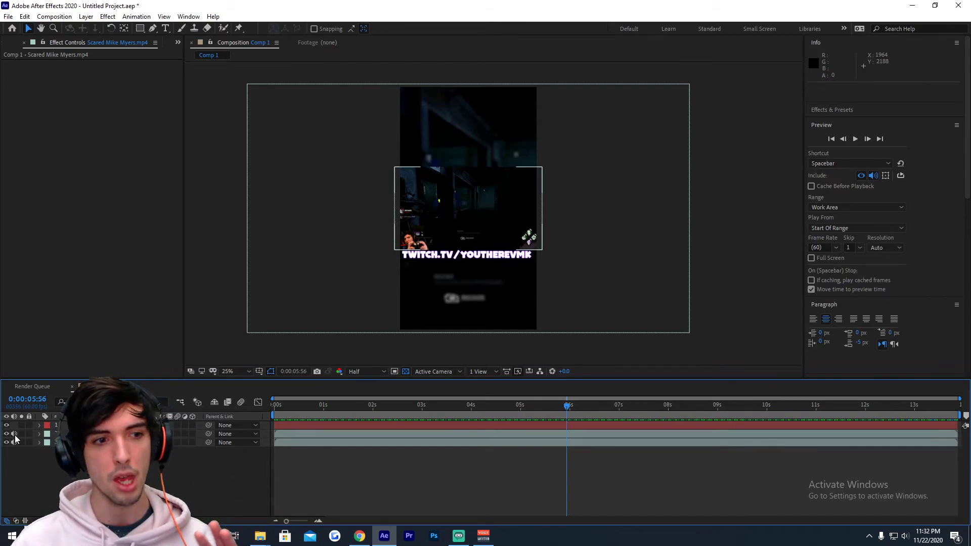
click(14, 433)
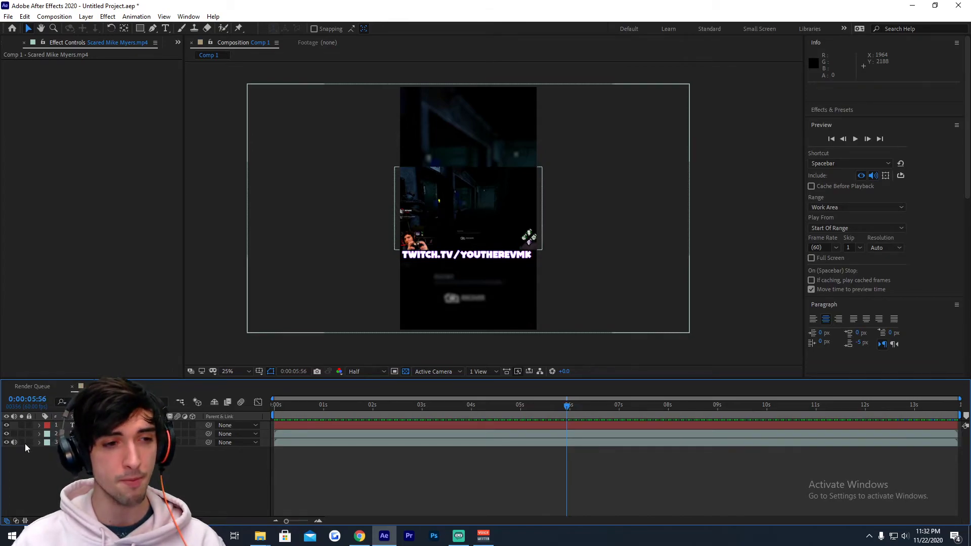
click(751, 310)
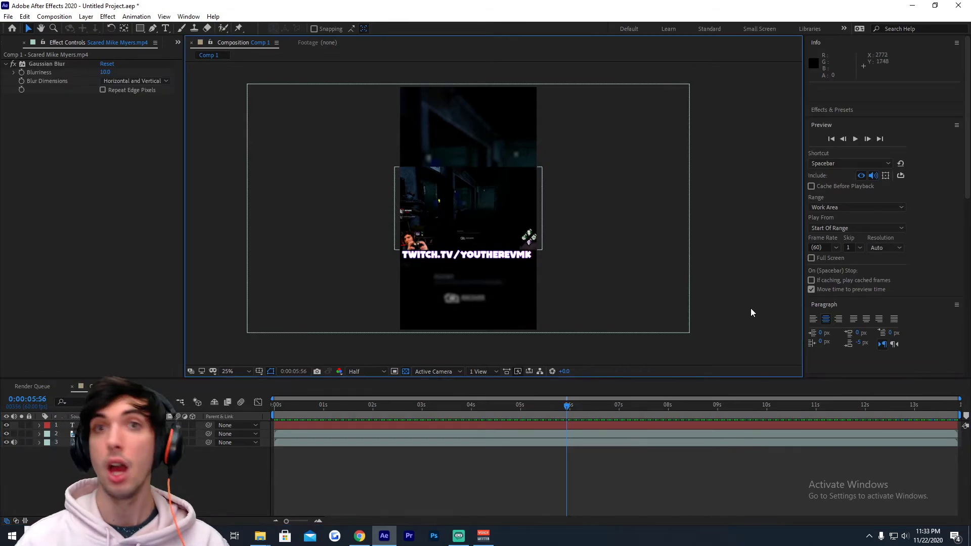
click(55, 16)
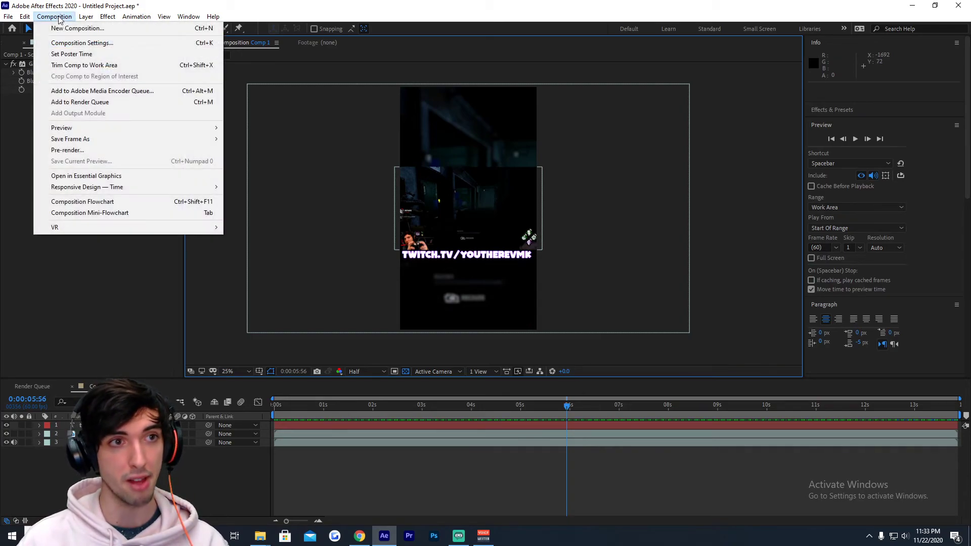
click(85, 101)
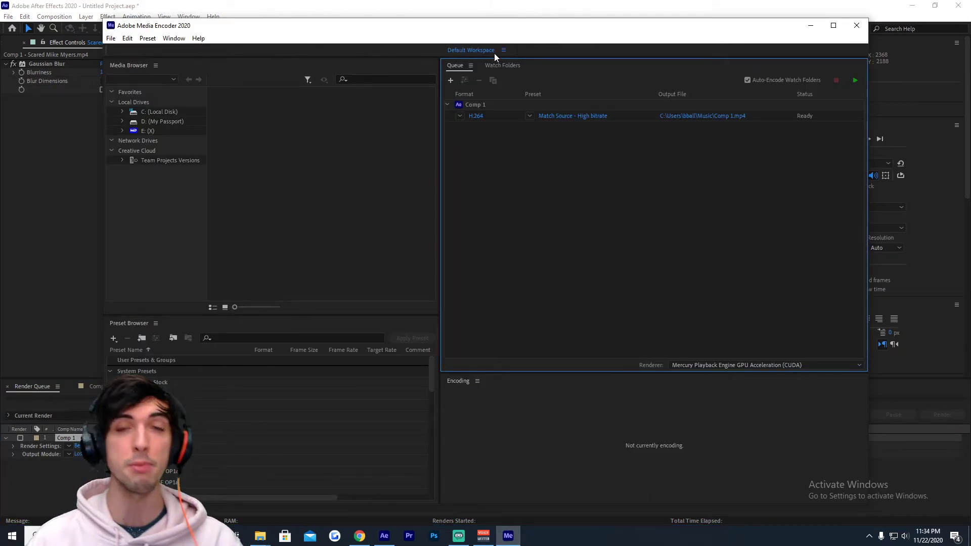
In Comp 1's Export Settings, keep H.264 with the Match Source - High bitrate preset.
drag(535, 35, 512, 43)
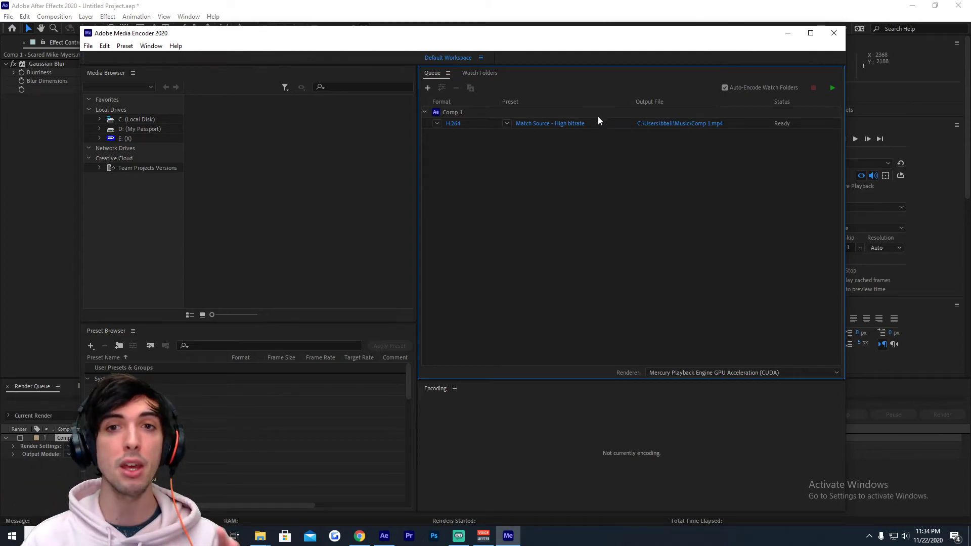
click(454, 124)
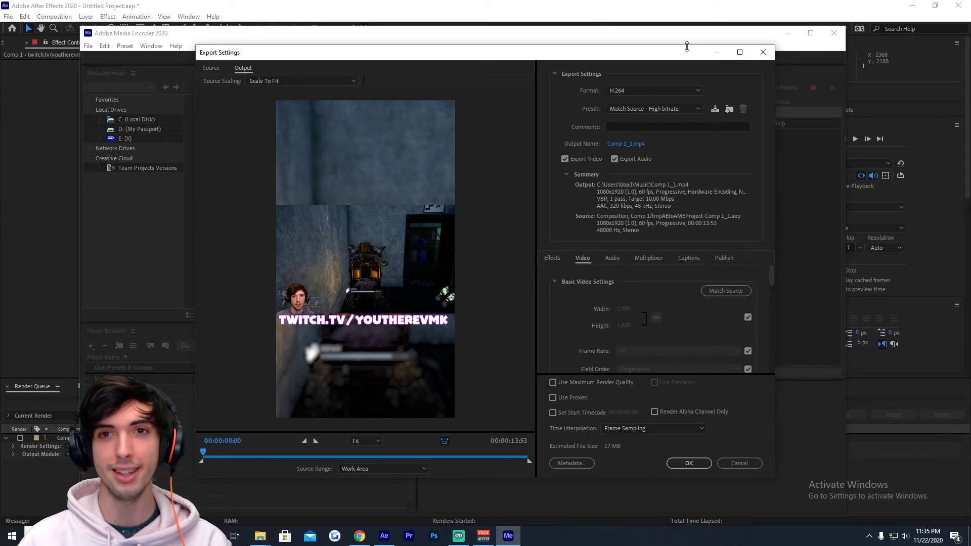
click(639, 88)
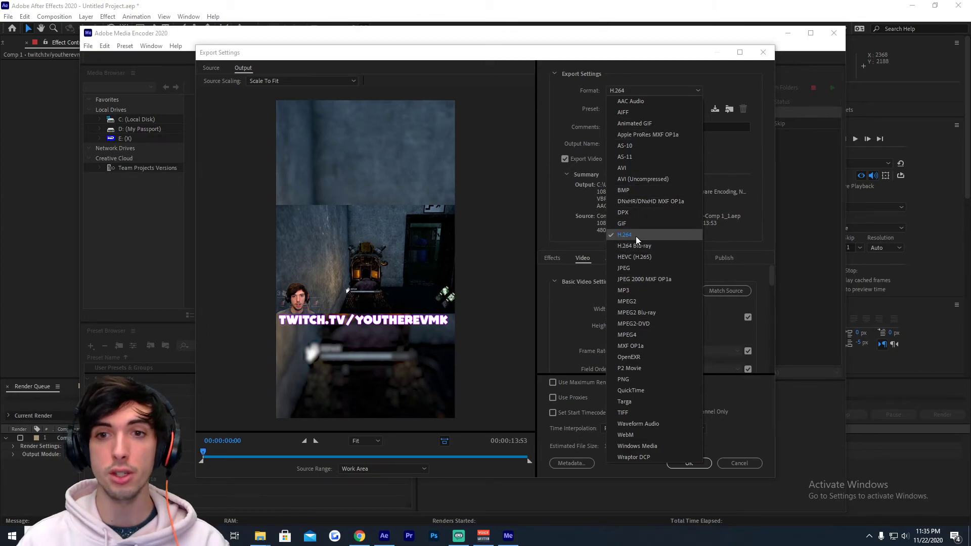
click(660, 233)
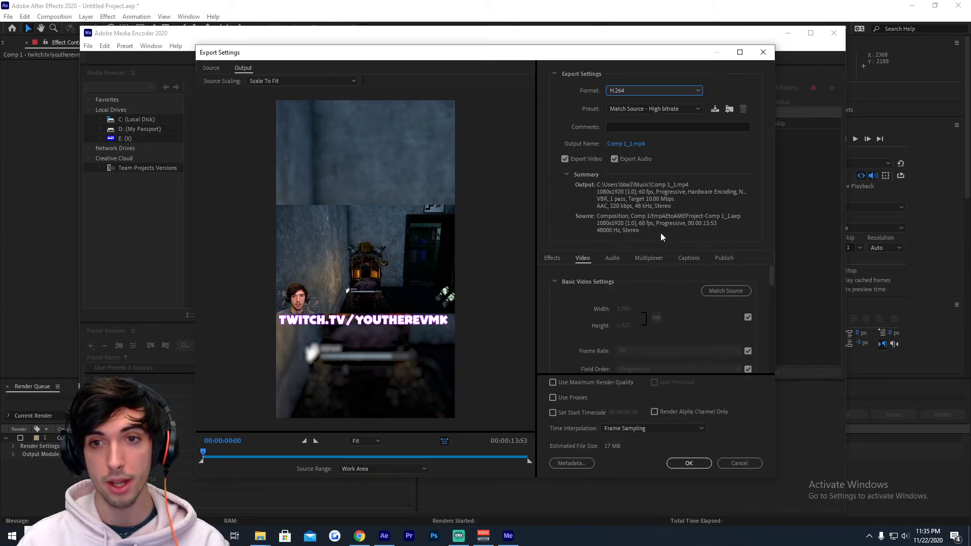
click(648, 110)
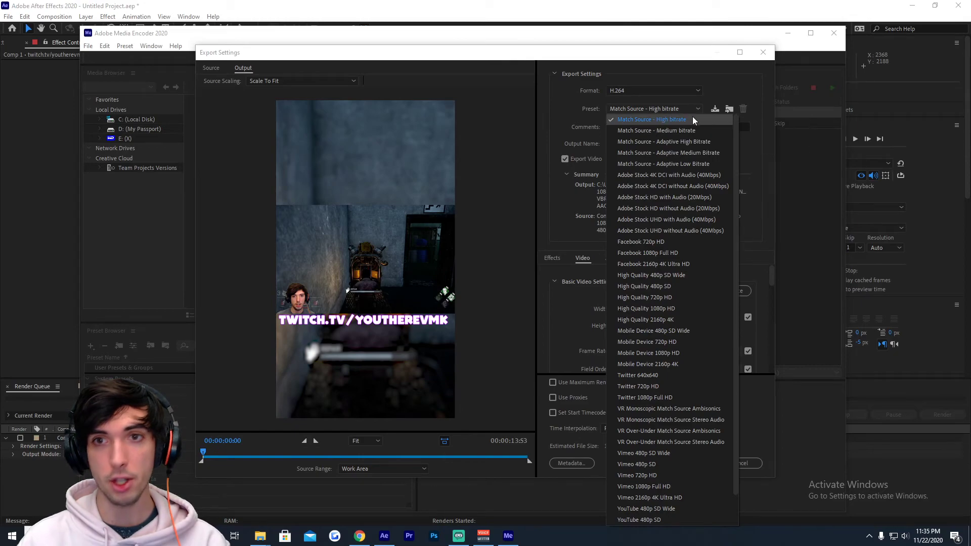
click(669, 121)
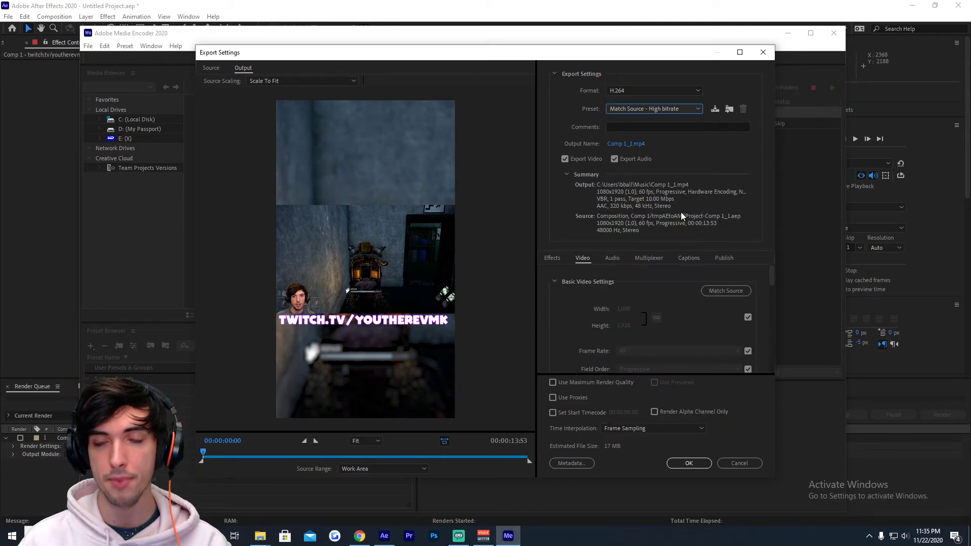
Browse to the Game Clips folder, cancel the Save As change, and confirm the export settings.
click(626, 145)
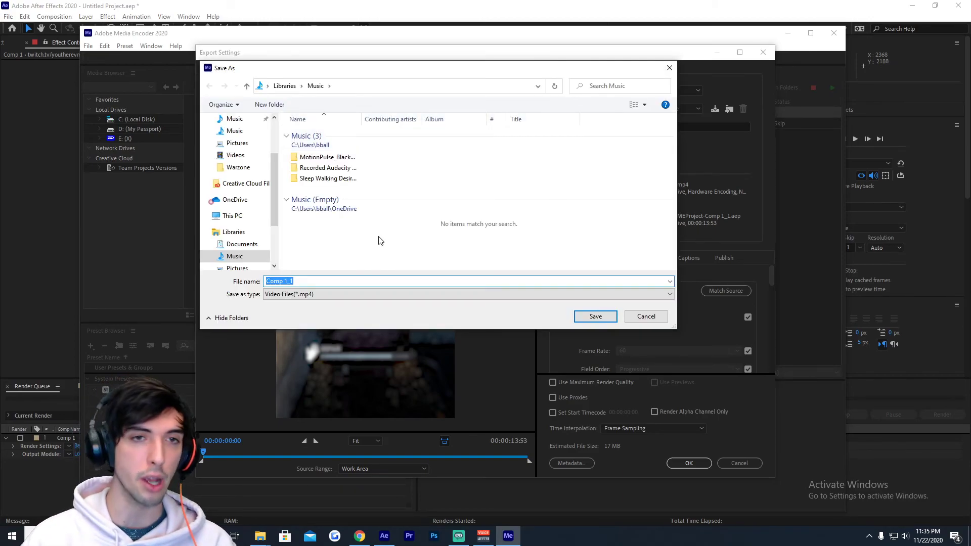
click(235, 155)
double_click(529, 149)
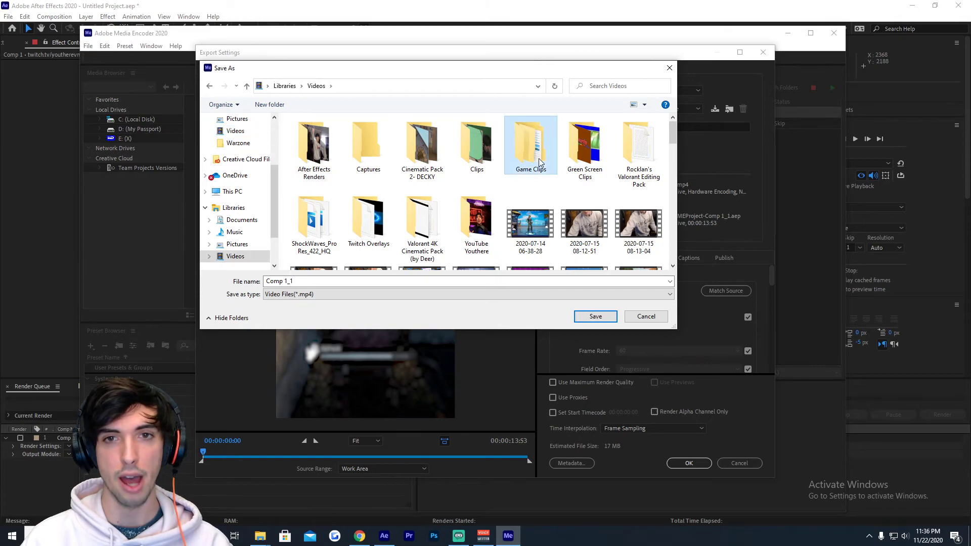
click(650, 316)
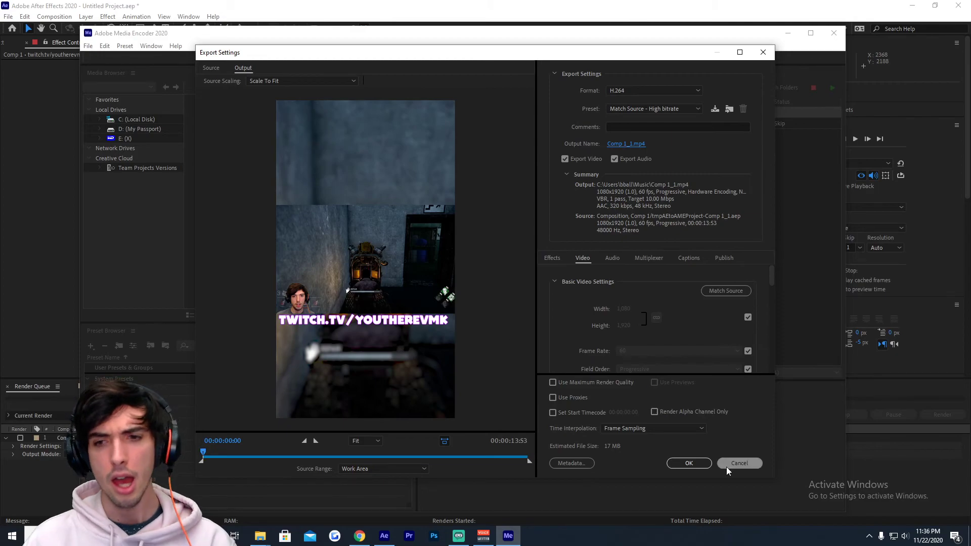
click(702, 463)
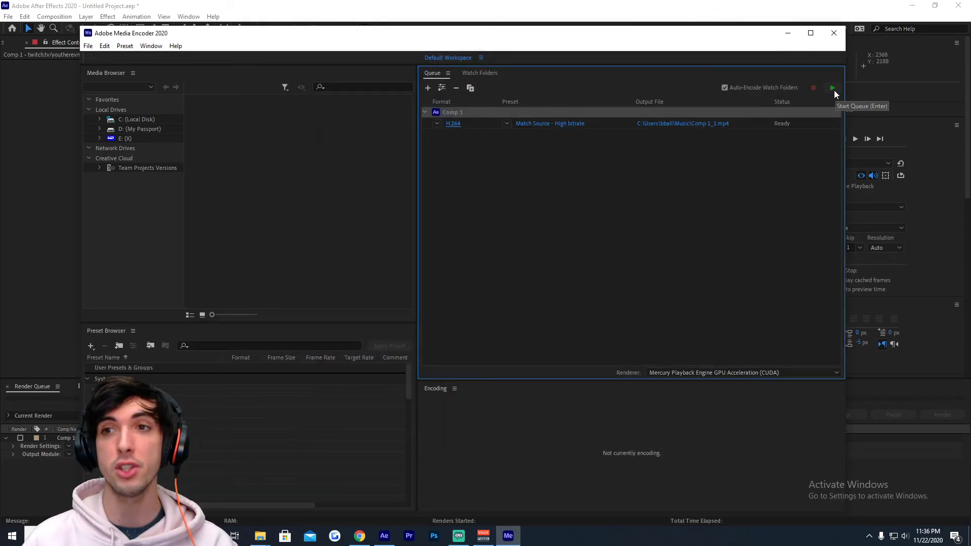